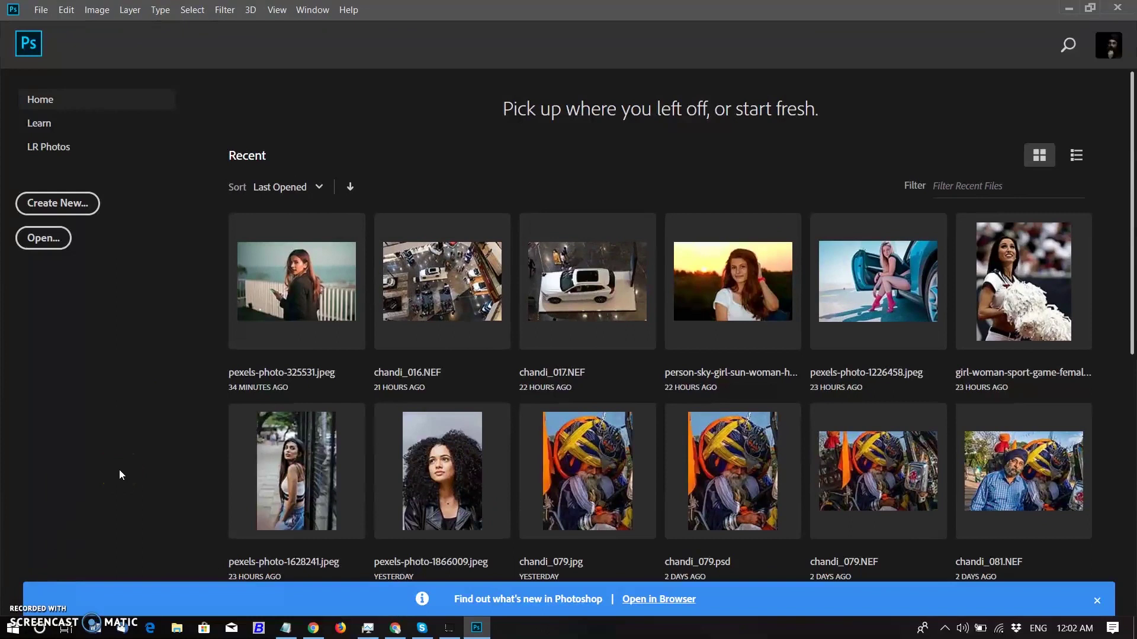
Open pexels-photo-325531.jpeg from Recent and zoom in on the woman's face to inspect the noise.
left_click(307, 282)
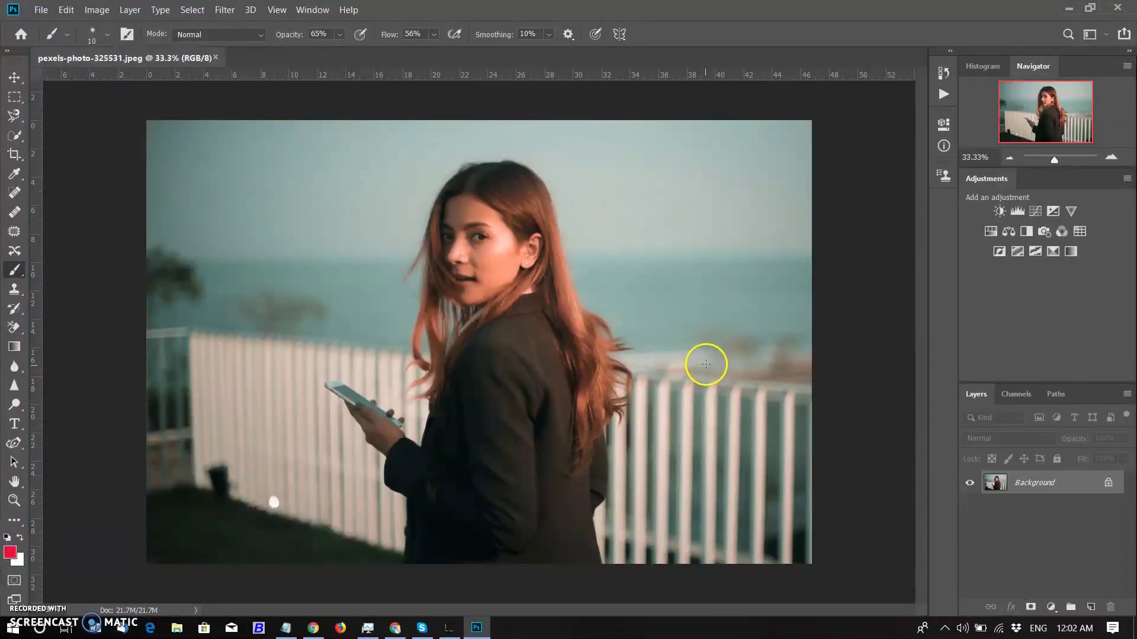
scroll(704, 361, "up", 5)
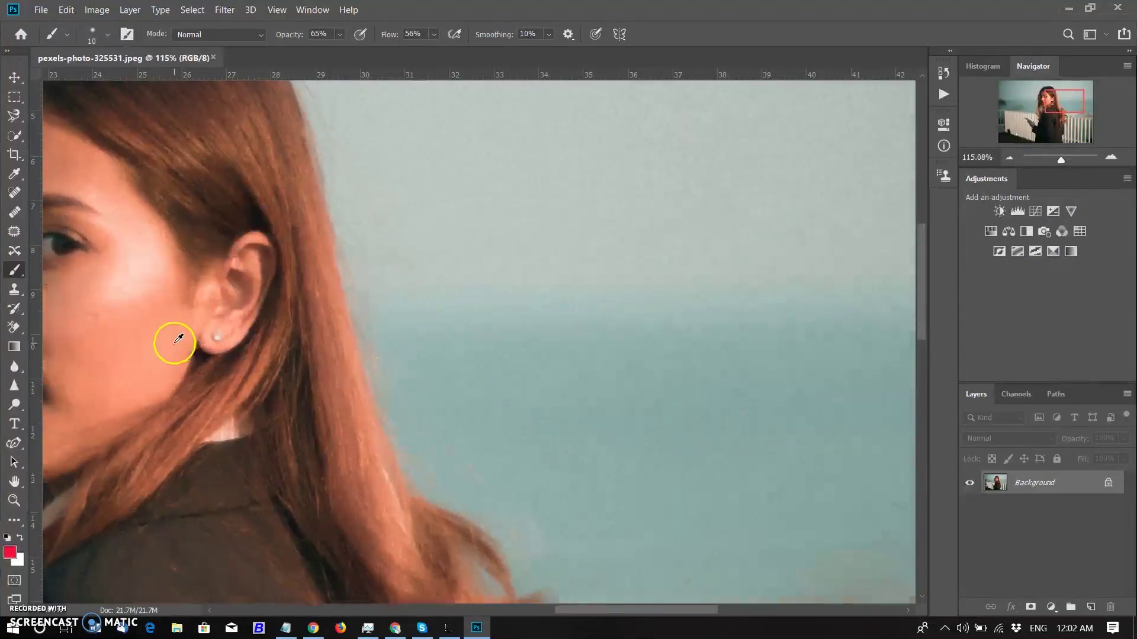
scroll(179, 338, "up", 1)
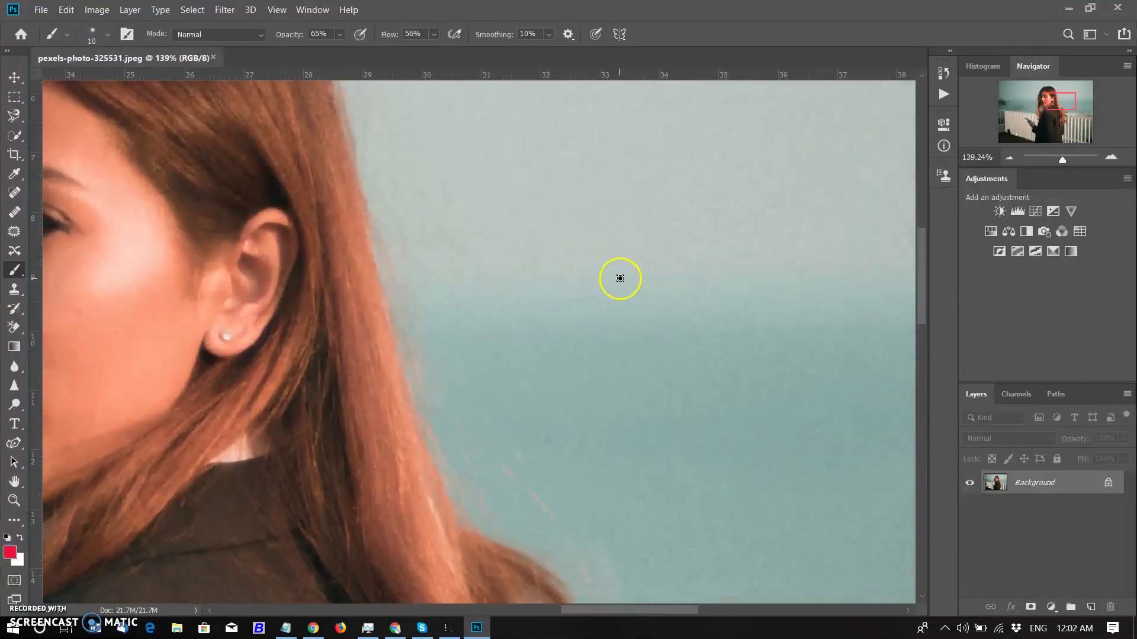
left_click_drag(121, 260, 229, 305)
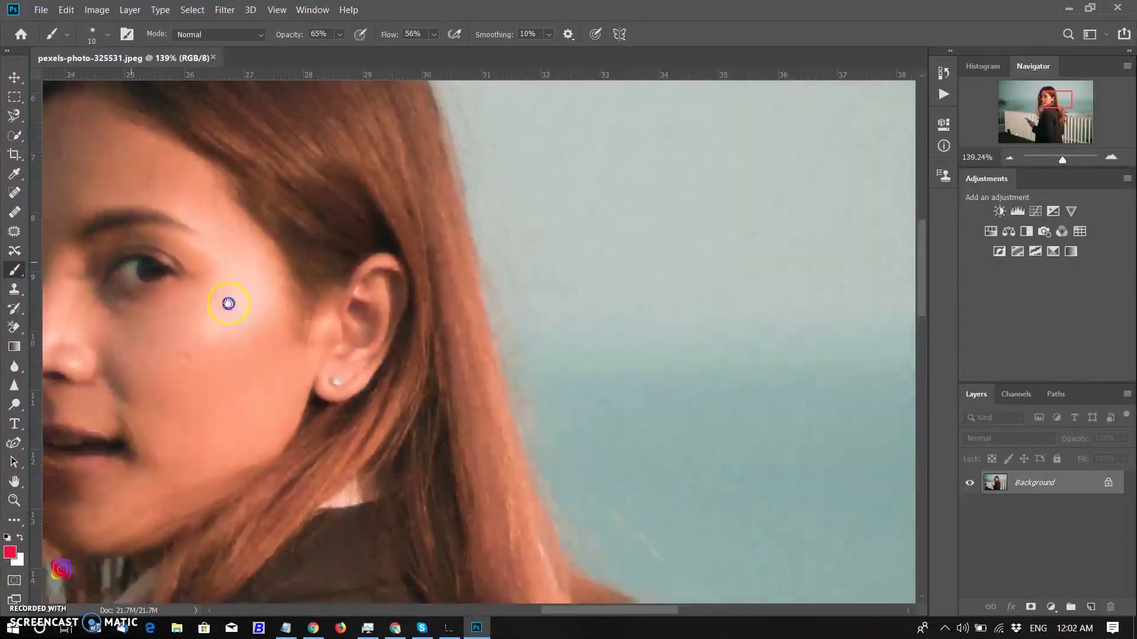
scroll(556, 353, "up", 3)
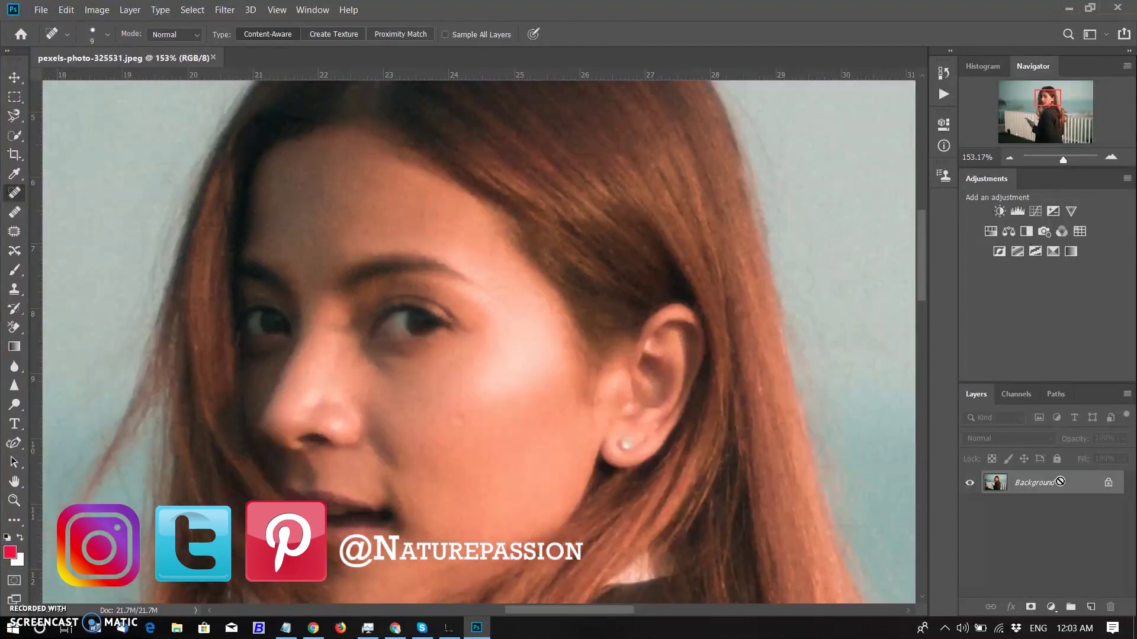
Duplicate the Background as Layer 1, convert it to a Smart Object, and open Filter > Noise.
key("ctrl+j")
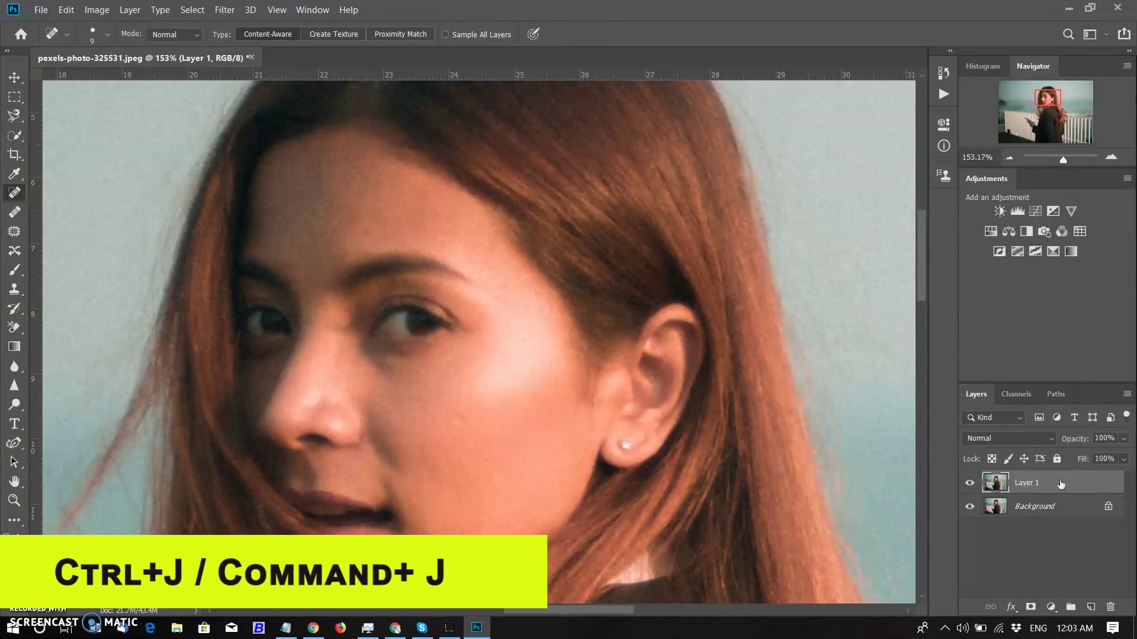
left_click(1078, 484)
right_click(1079, 485)
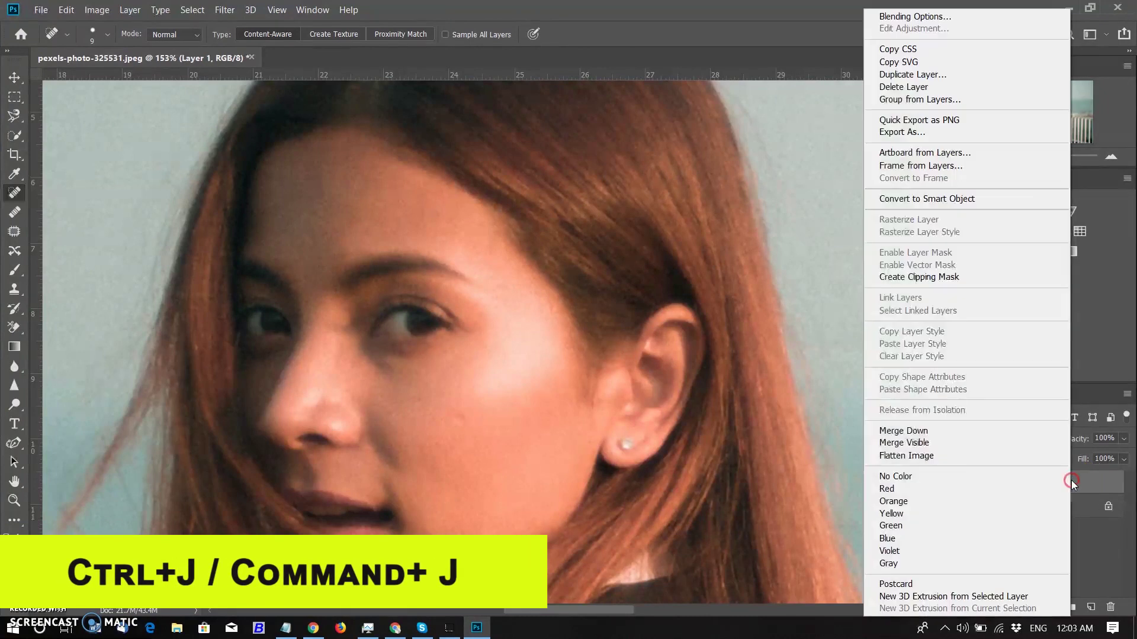
left_click(971, 200)
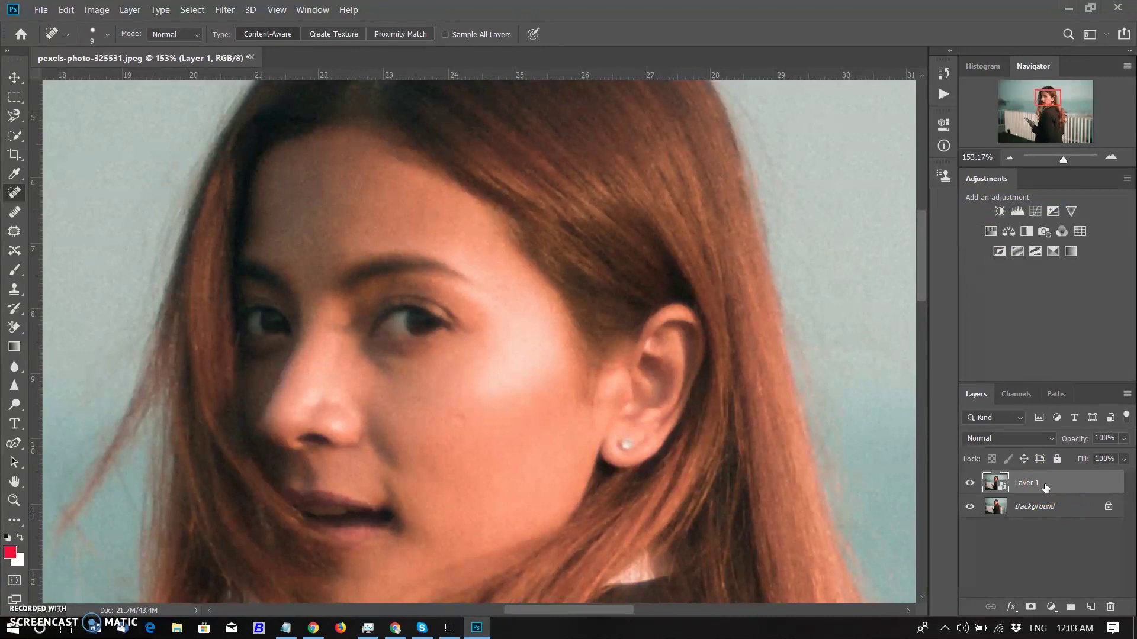
left_click(224, 10)
left_click(259, 209)
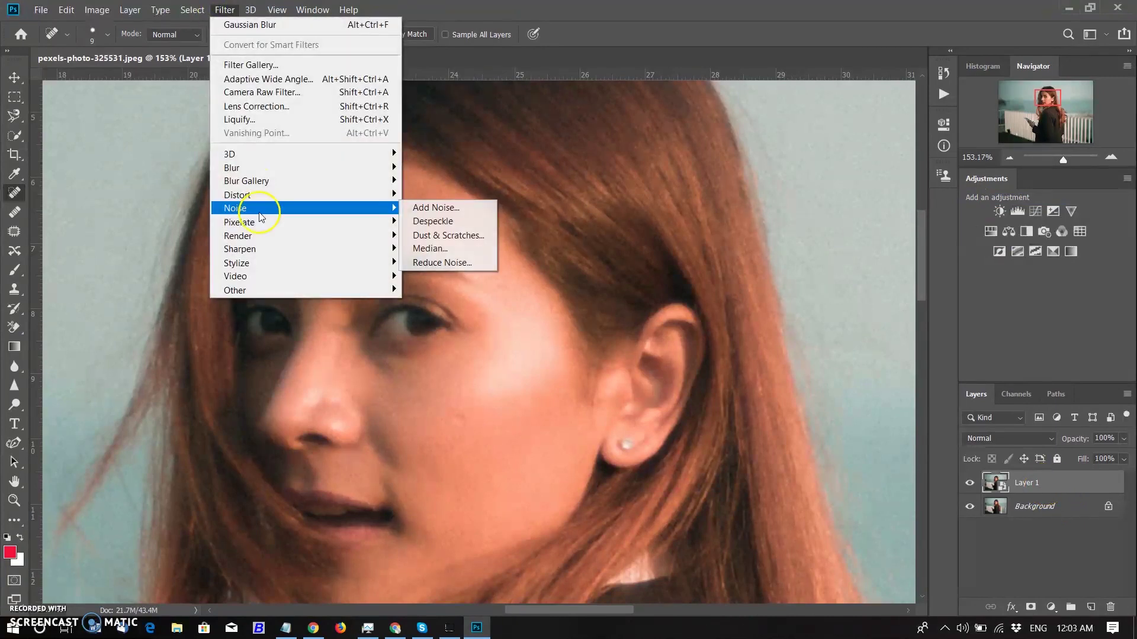
Open Reduce Noise on Layer 1, center the preview on the face, and set Strength to 0.
left_click(445, 268)
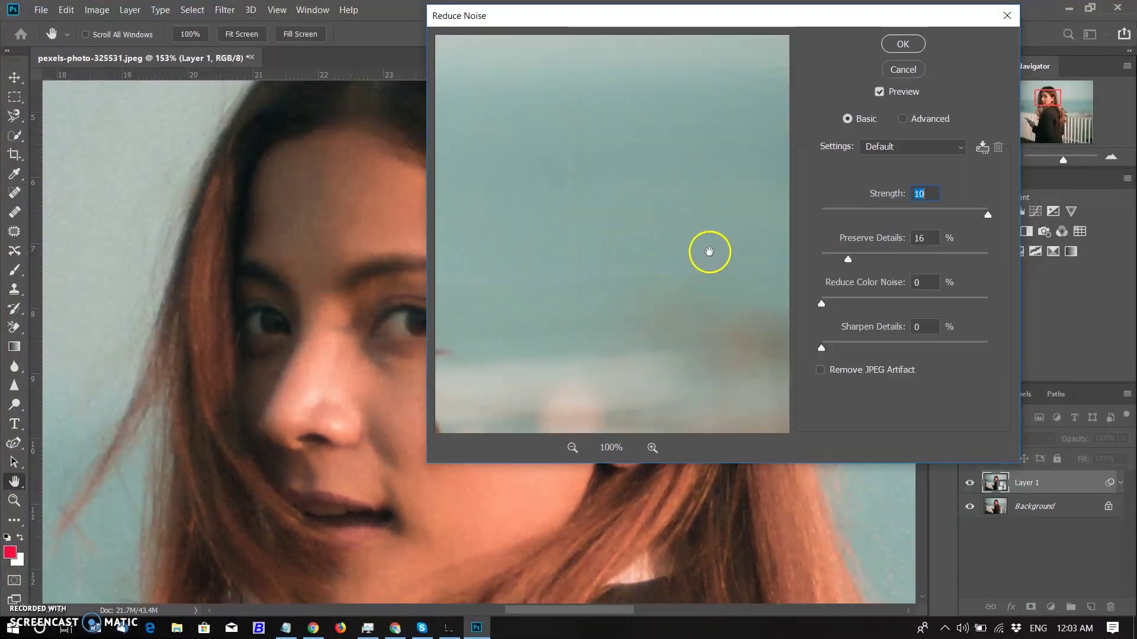
left_click(627, 231, "alt")
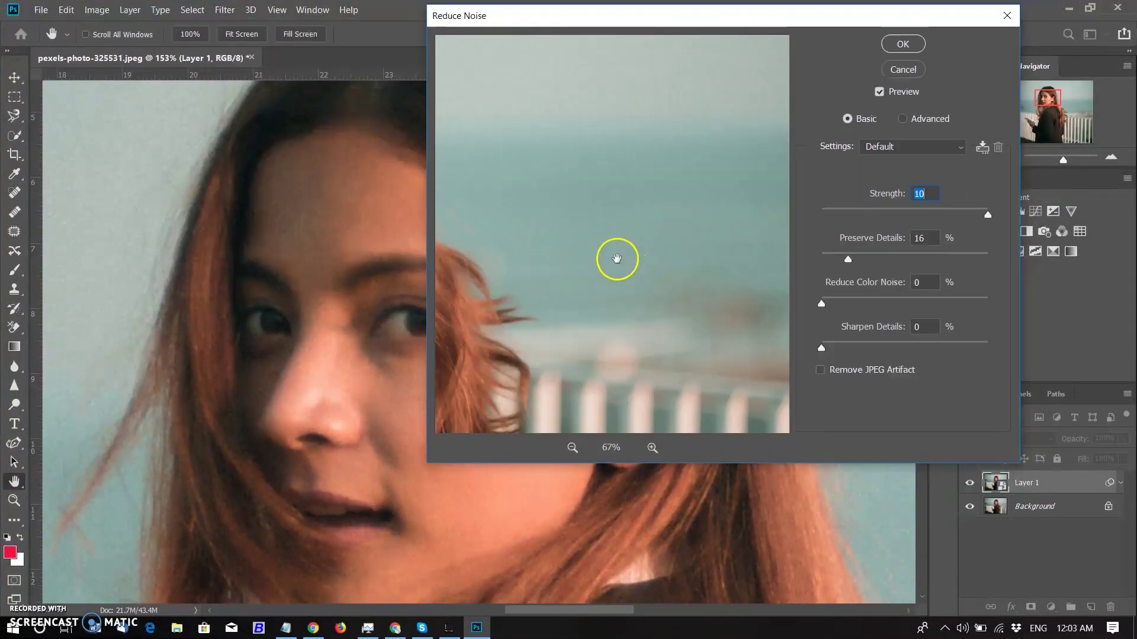
left_click_drag(527, 332, 651, 332)
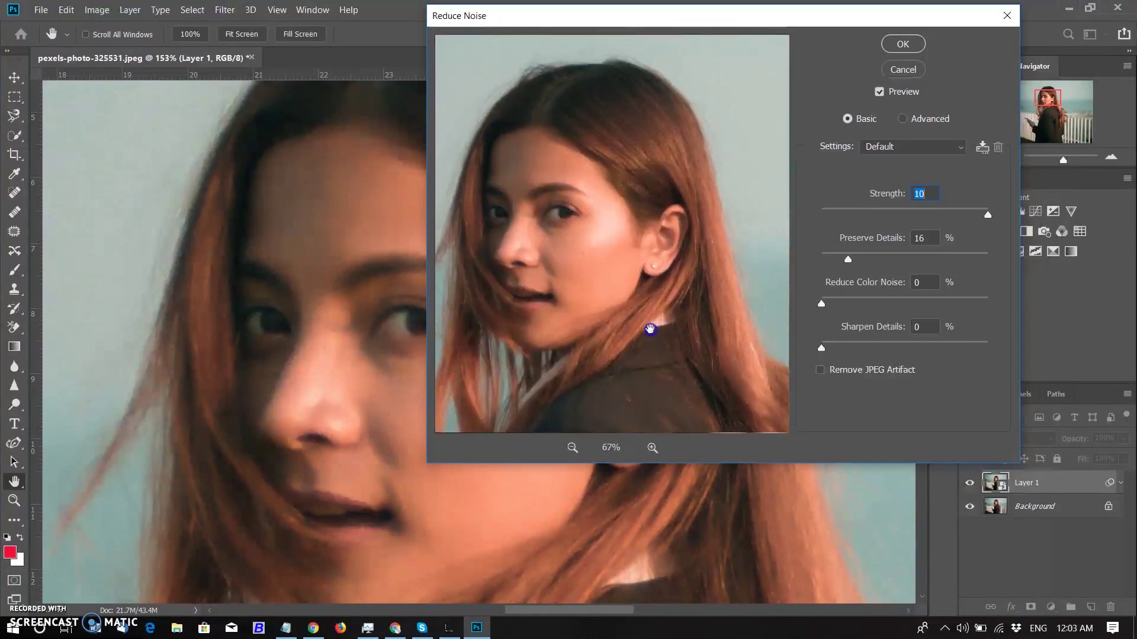
left_click(988, 214)
left_click_drag(978, 216, 634, 254)
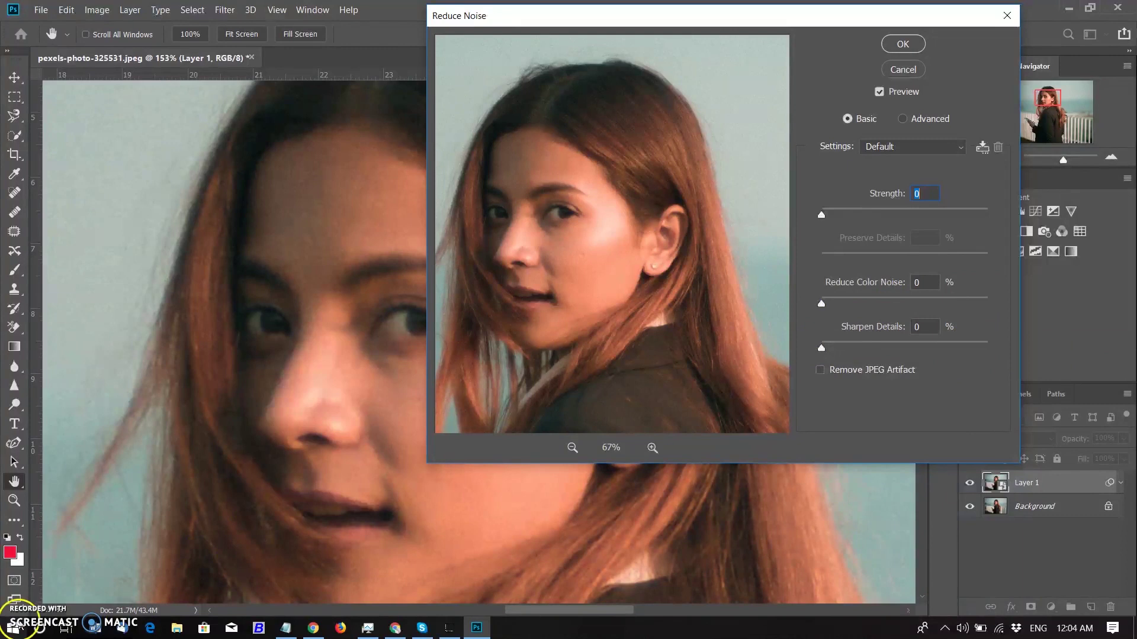
Try raising Sharpen Details and enabling Remove JPEG Artifact, then reset both.
left_click(822, 350)
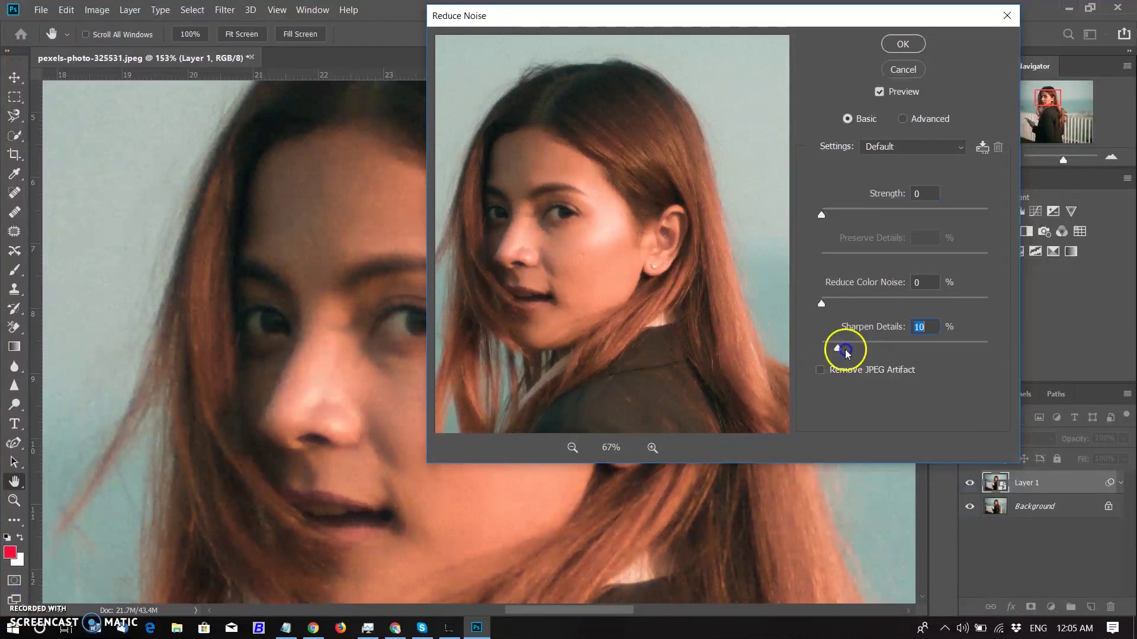
left_click_drag(845, 349, 941, 360)
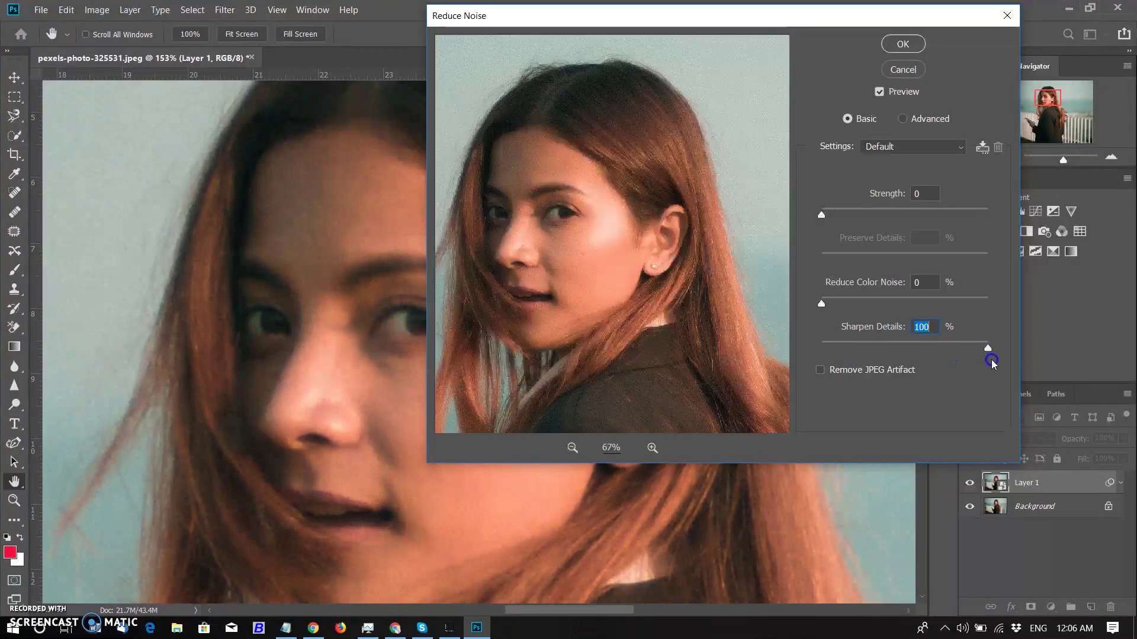
left_click(905, 349)
left_click_drag(890, 353, 818, 359)
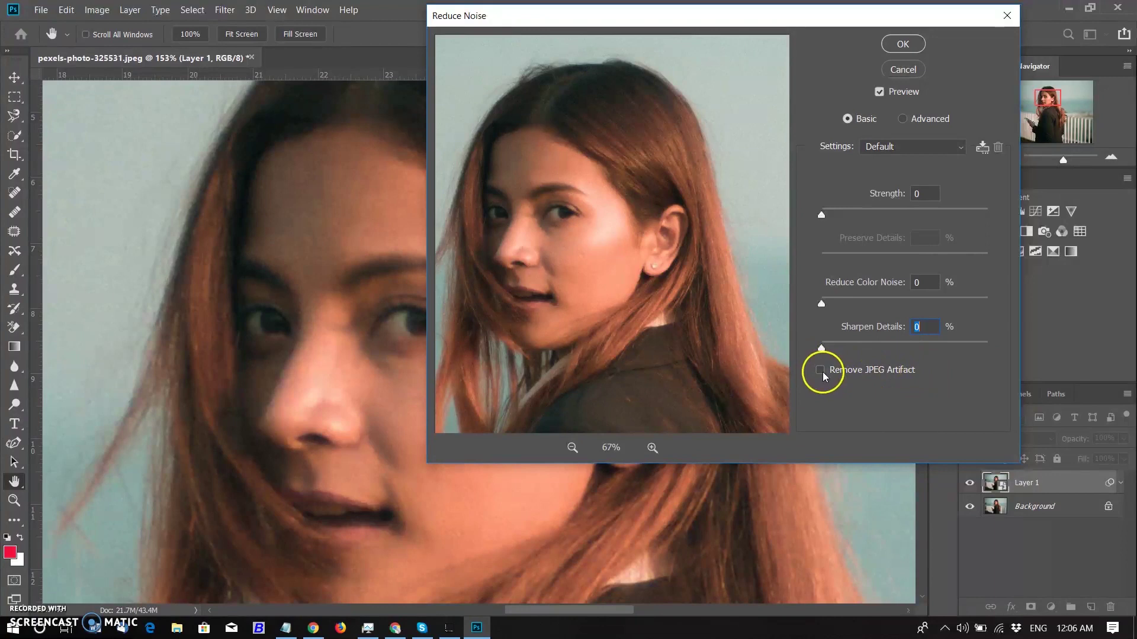
left_click(821, 370)
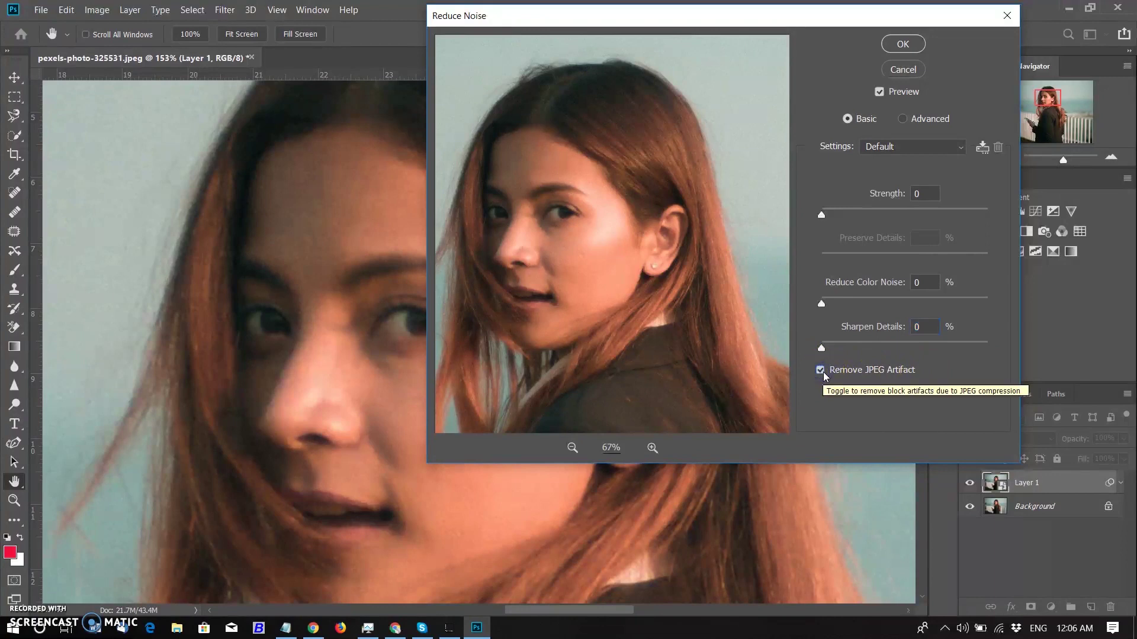
left_click(821, 371)
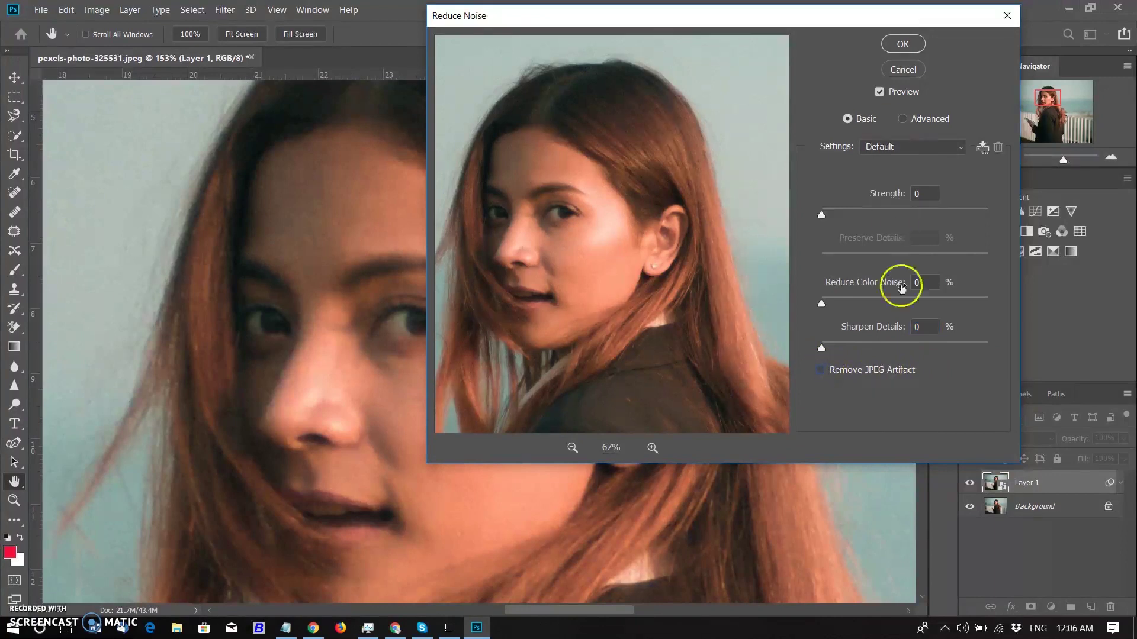
Set Strength to 10 and Preserve Details to 0%, then apply Reduce Noise.
left_click_drag(822, 217, 882, 226)
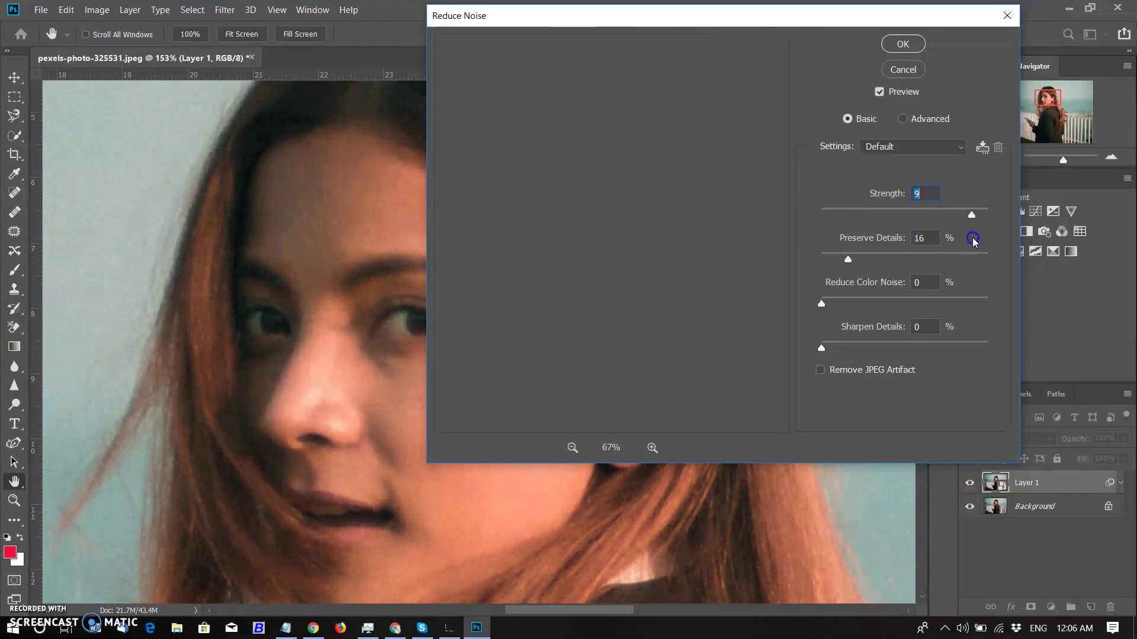
left_click_drag(973, 240, 998, 246)
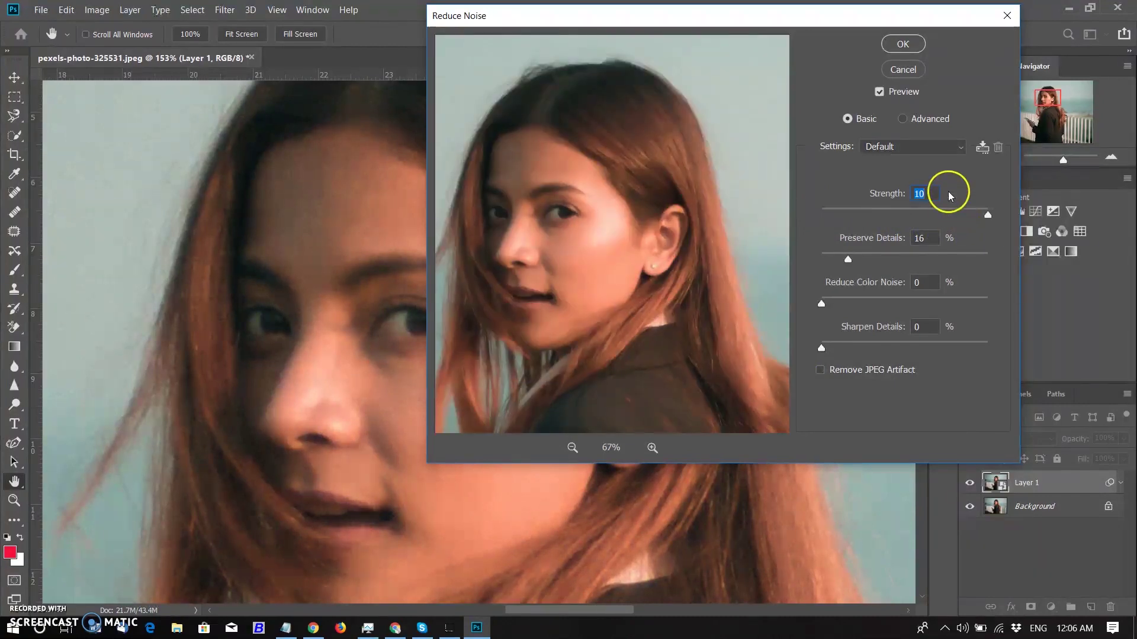
left_click_drag(847, 259, 819, 262)
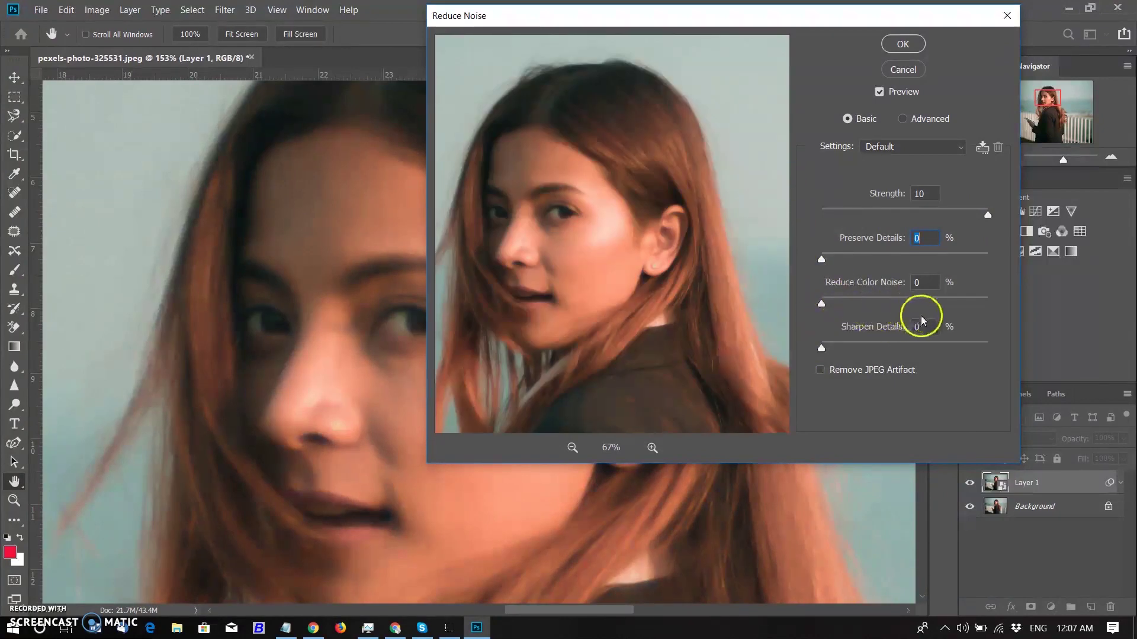
left_click(902, 44)
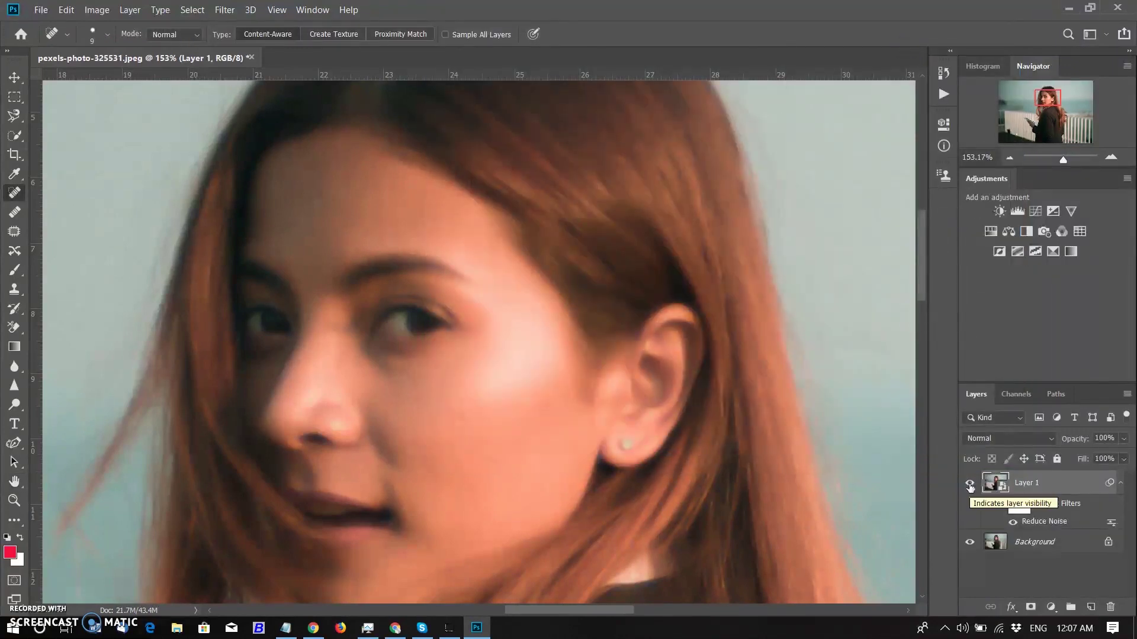
left_click(970, 485)
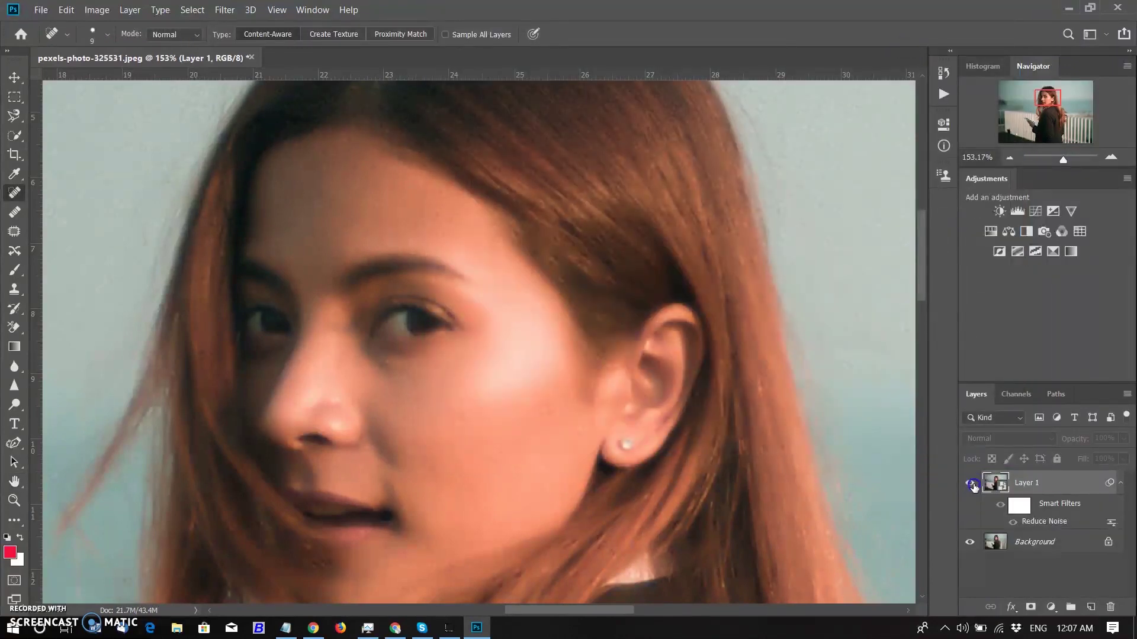
left_click(972, 484)
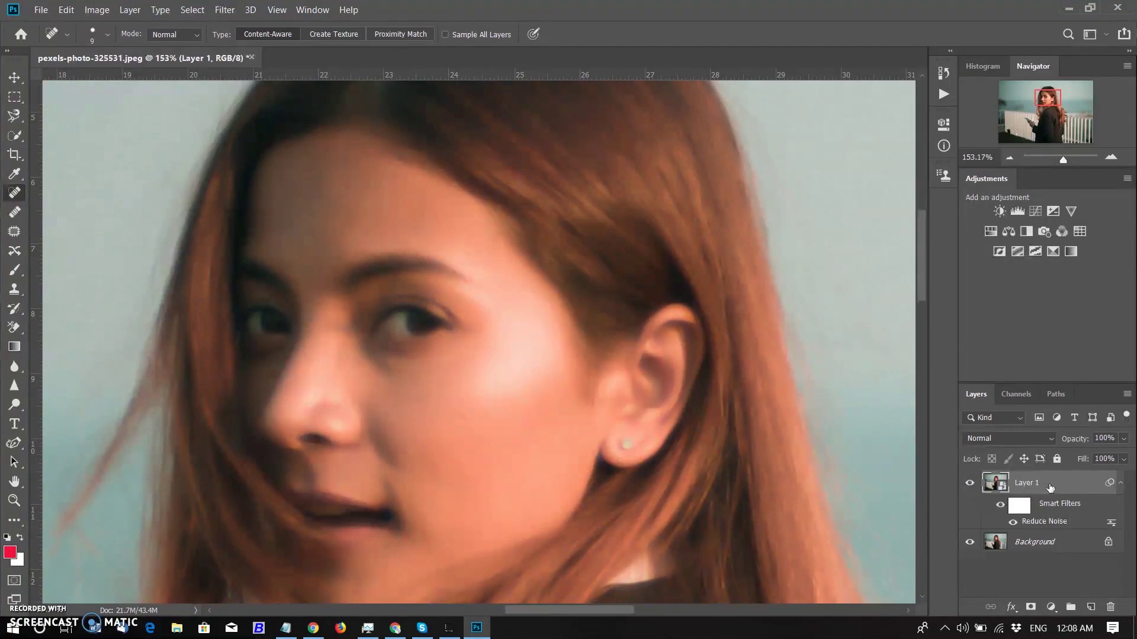
left_click(1063, 482)
left_click(1047, 523)
Reopen the Reduce Noise smart filter, raise Preserve Details to 18%, and confirm.
double_click(1044, 523)
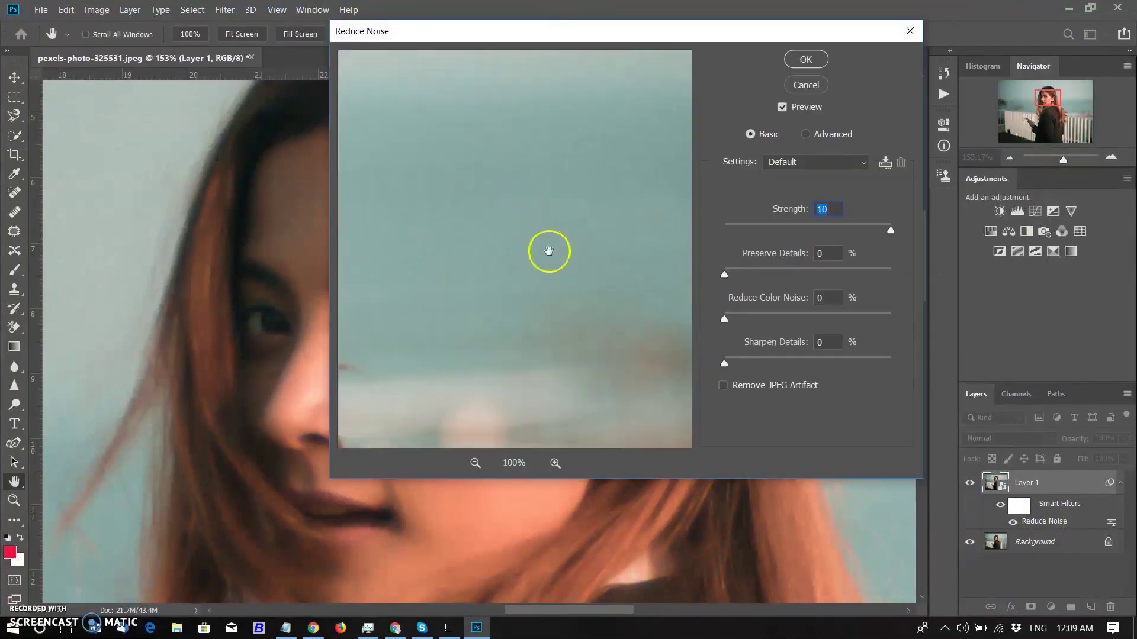
left_click_drag(571, 334, 611, 287)
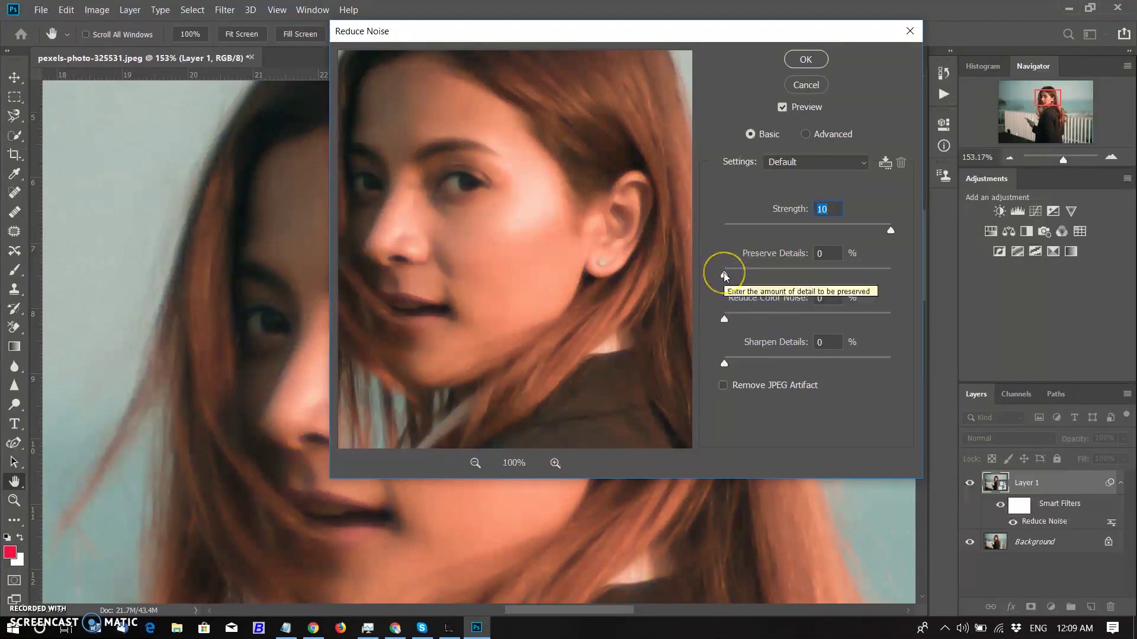
left_click_drag(724, 272, 754, 275)
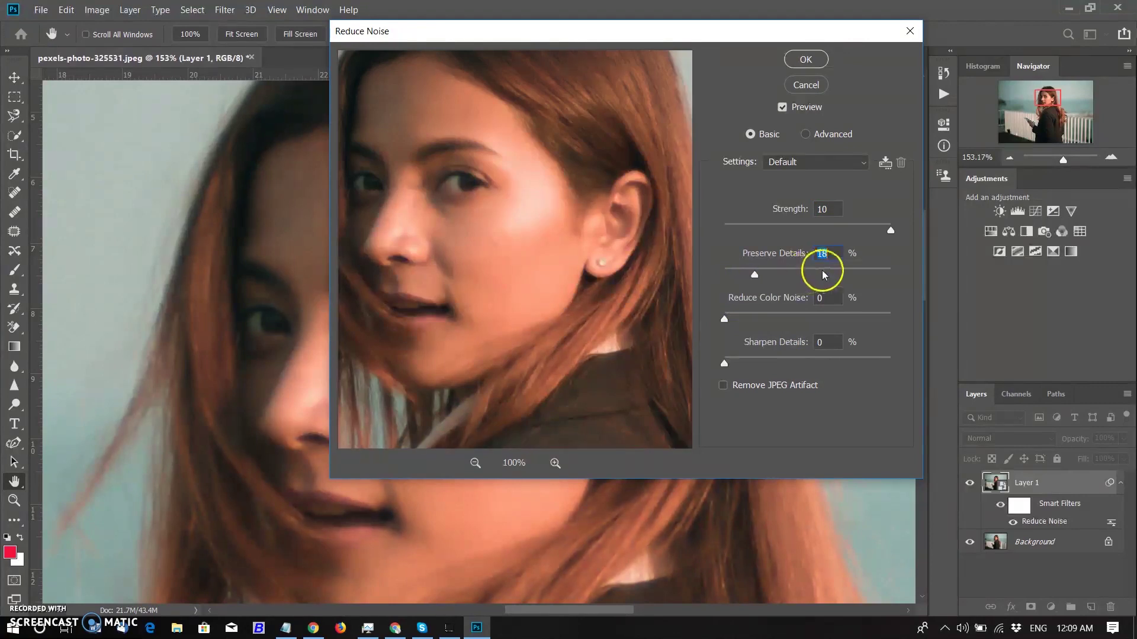
left_click(806, 59)
key("j")
left_click(969, 483)
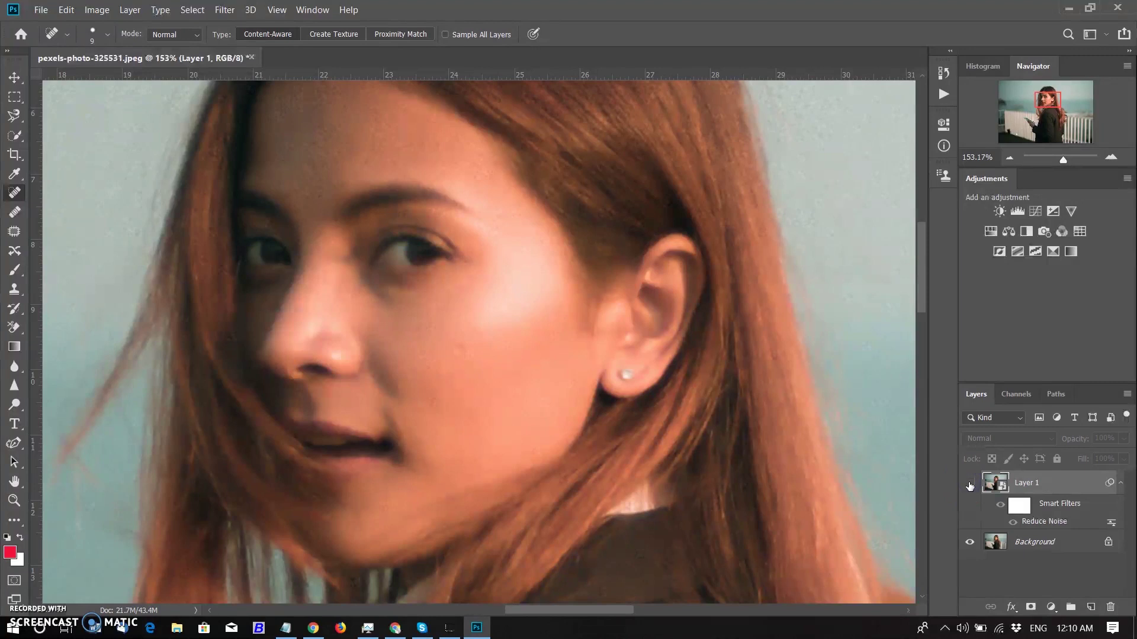
left_click(969, 484)
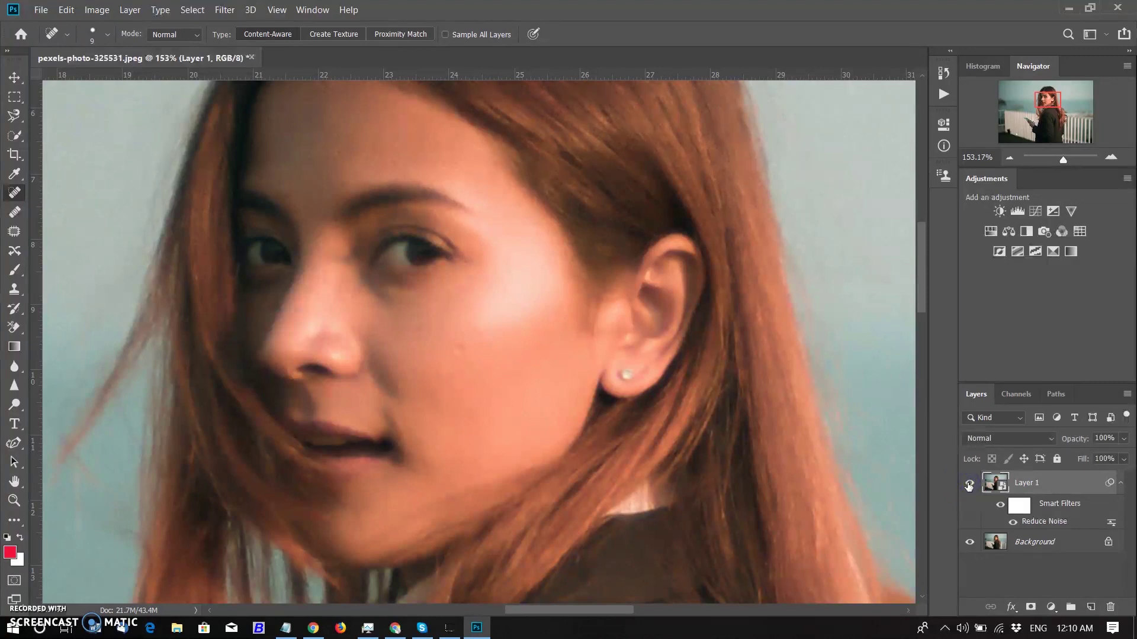
left_click(969, 484)
left_click(969, 486)
scroll(419, 315, "up", 2)
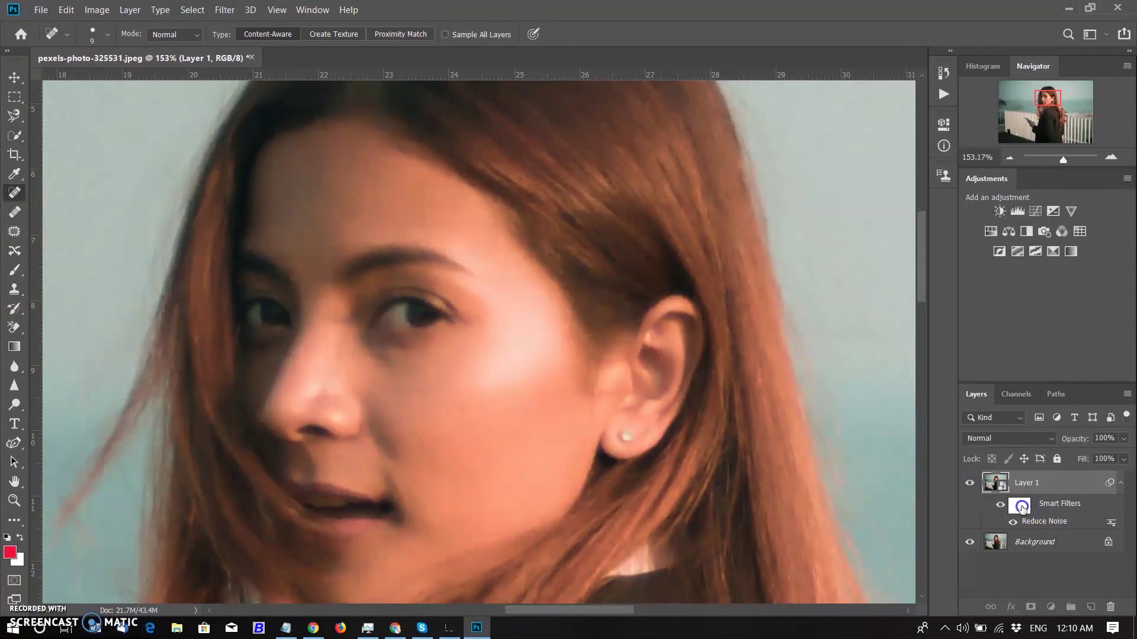
Select the Smart Filters mask and pick the Brush tool with slightly higher opacity.
left_click(1019, 505)
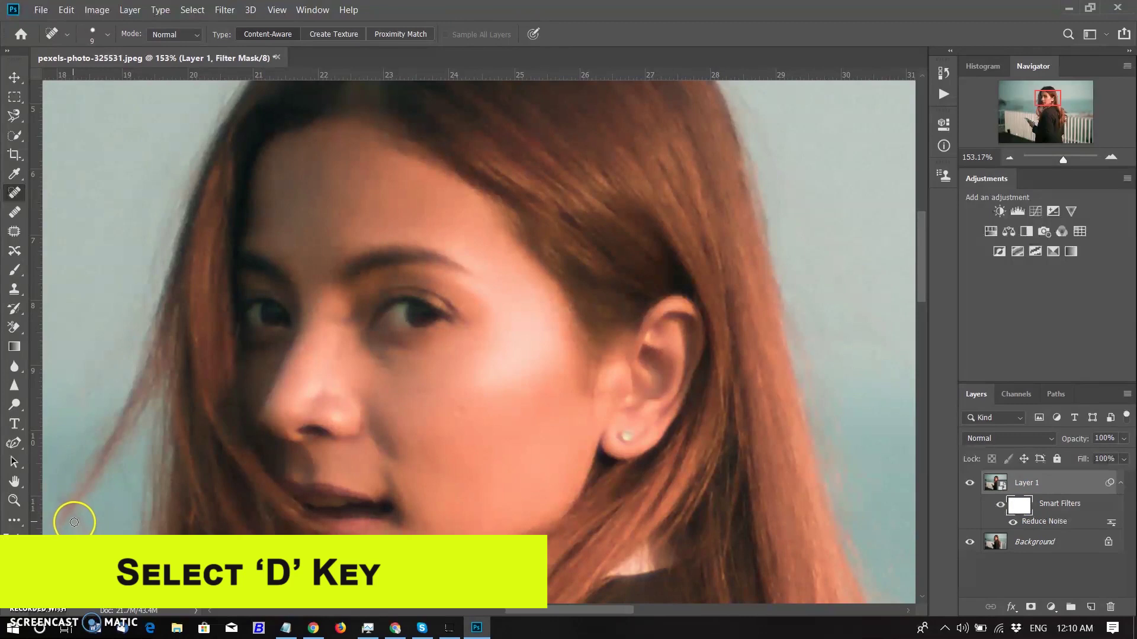
left_click(14, 270)
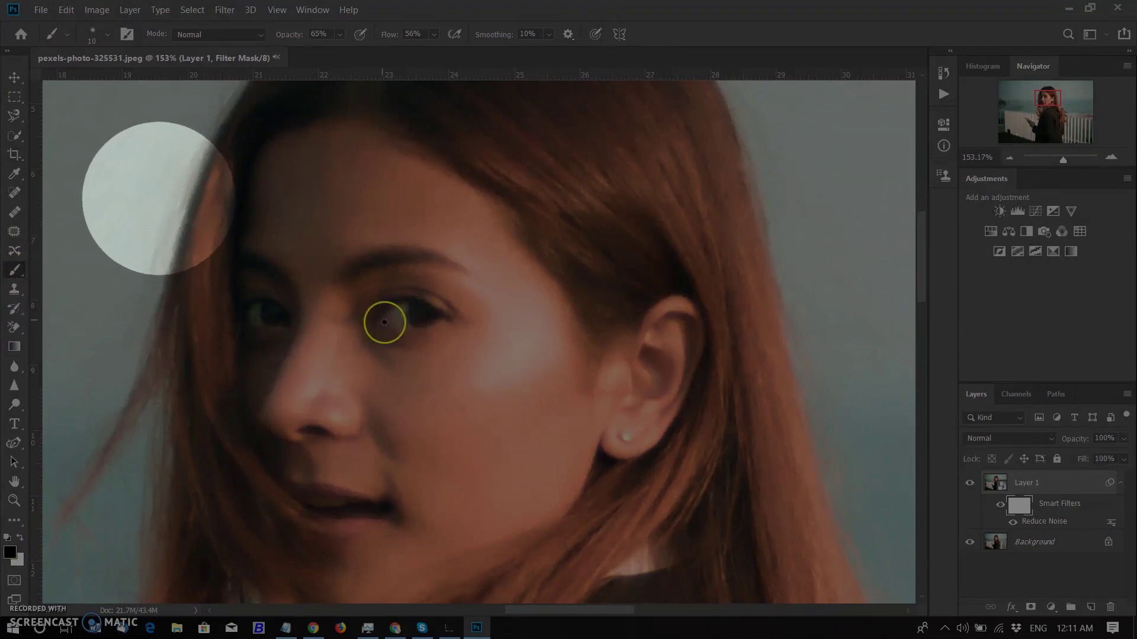
left_click(339, 35)
mouse_move(351, 49)
left_mouse_down()
mouse_move(370, 49)
mouse_move(352, 48)
left_mouse_up()
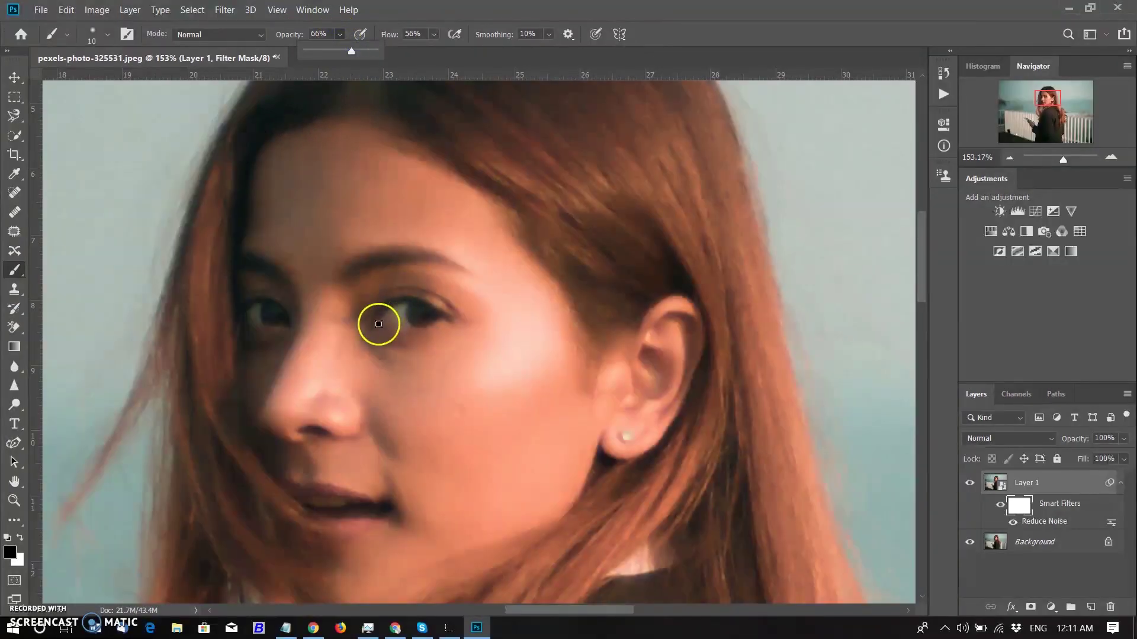
Paint black over the eyes, lips and earring, then compare via History.
left_click(264, 319)
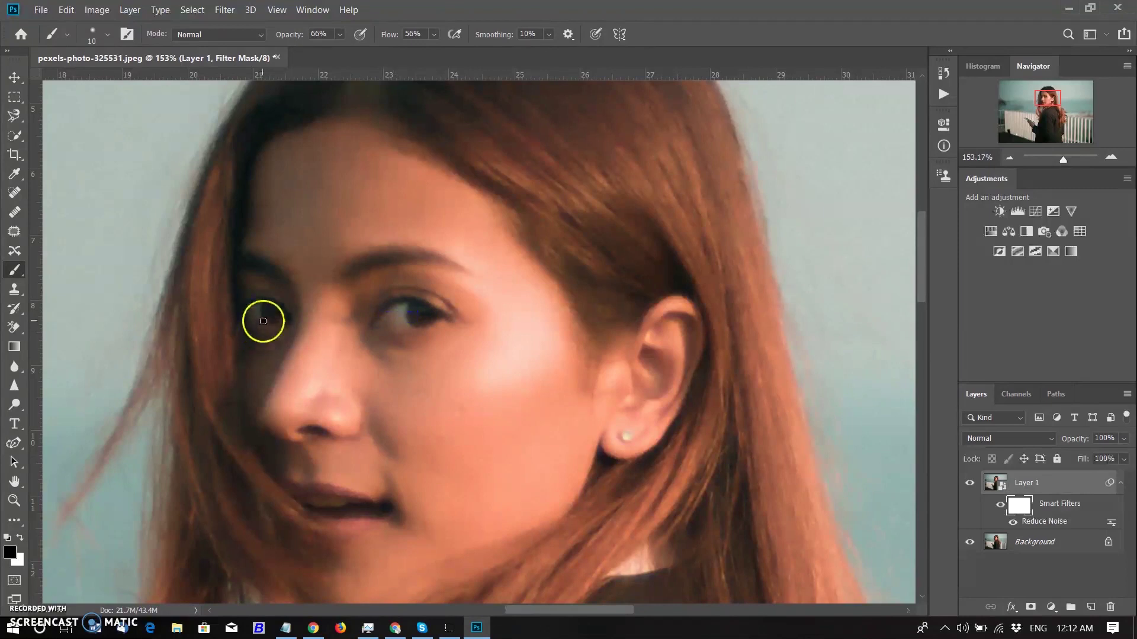
mouse_move(333, 520)
left_mouse_down()
mouse_move(284, 487)
mouse_move(347, 486)
mouse_move(309, 527)
mouse_move(375, 520)
left_mouse_up()
mouse_move(612, 424)
left_mouse_down()
mouse_move(604, 419)
mouse_move(628, 432)
mouse_move(604, 518)
mouse_move(541, 515)
left_mouse_up()
left_click(825, 129)
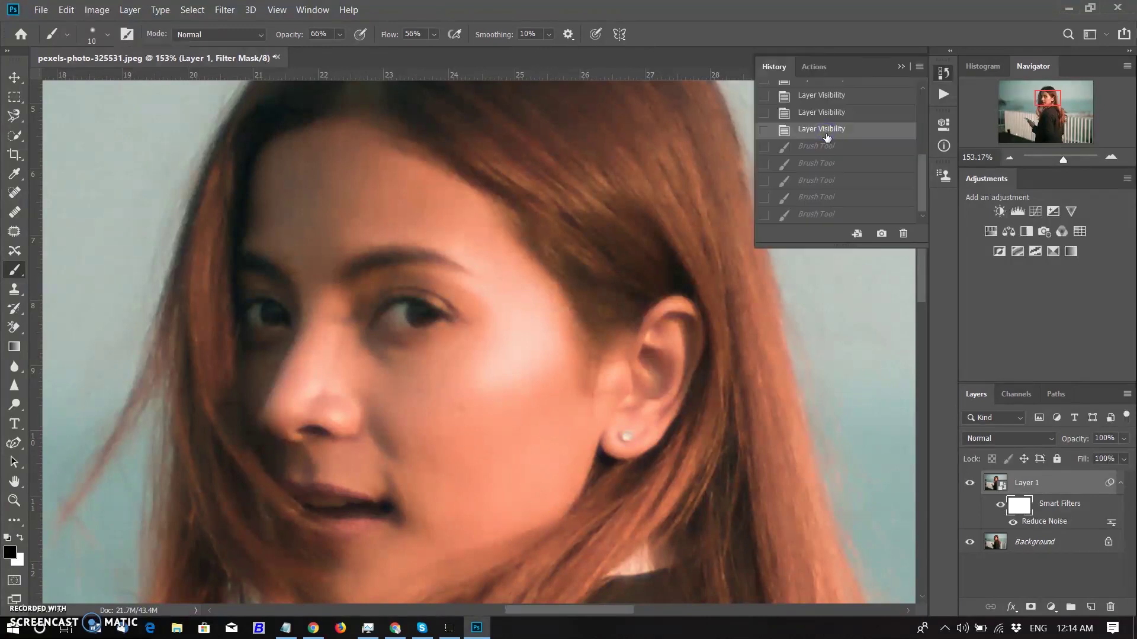
left_click(829, 216)
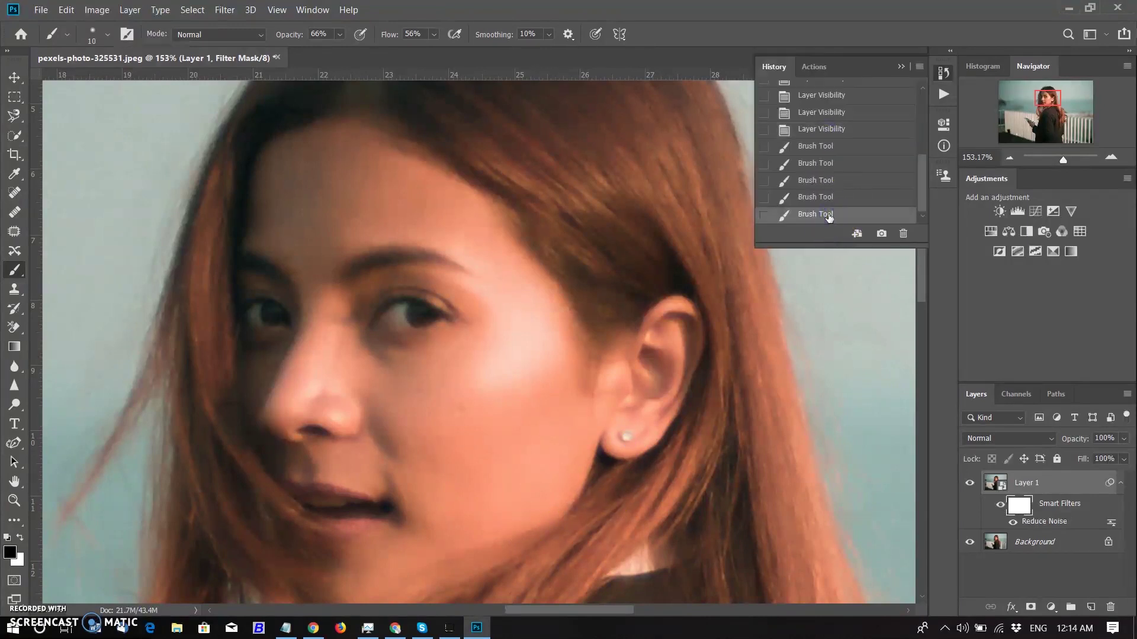
Apply a Gaussian Blur to the Smart Filters mask.
left_click(232, 11)
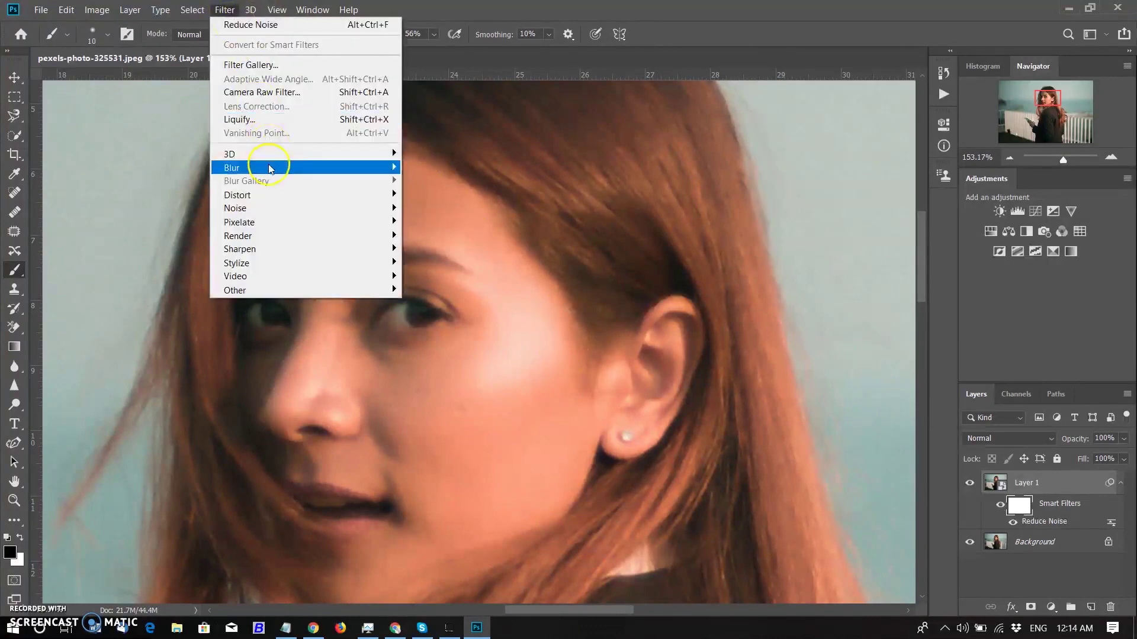
mouse_move(271, 168)
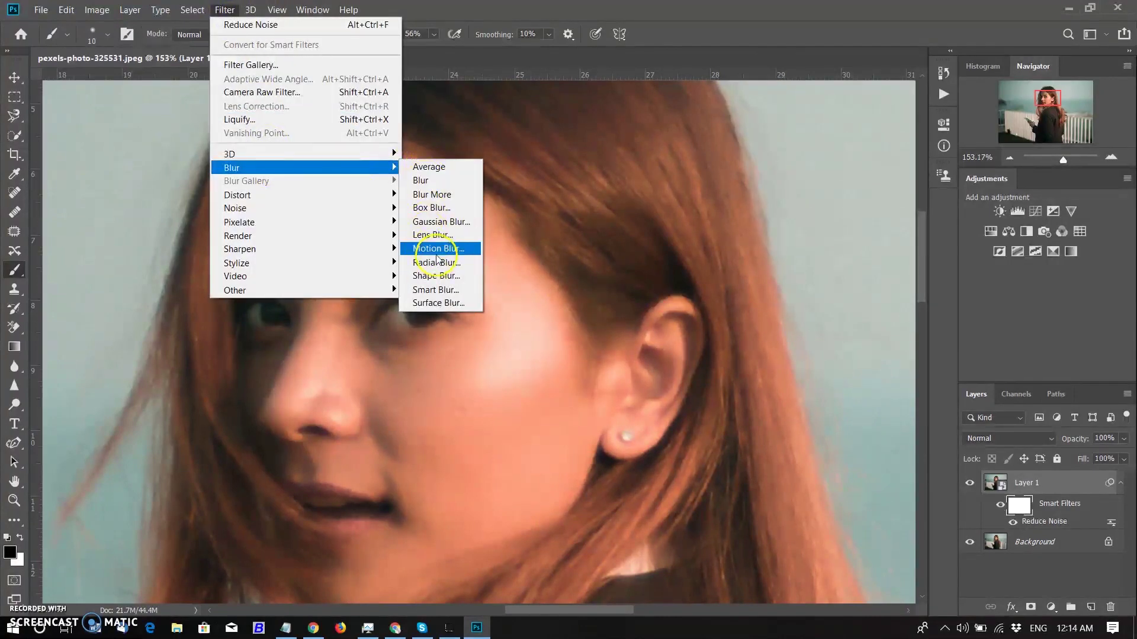
left_click(454, 223)
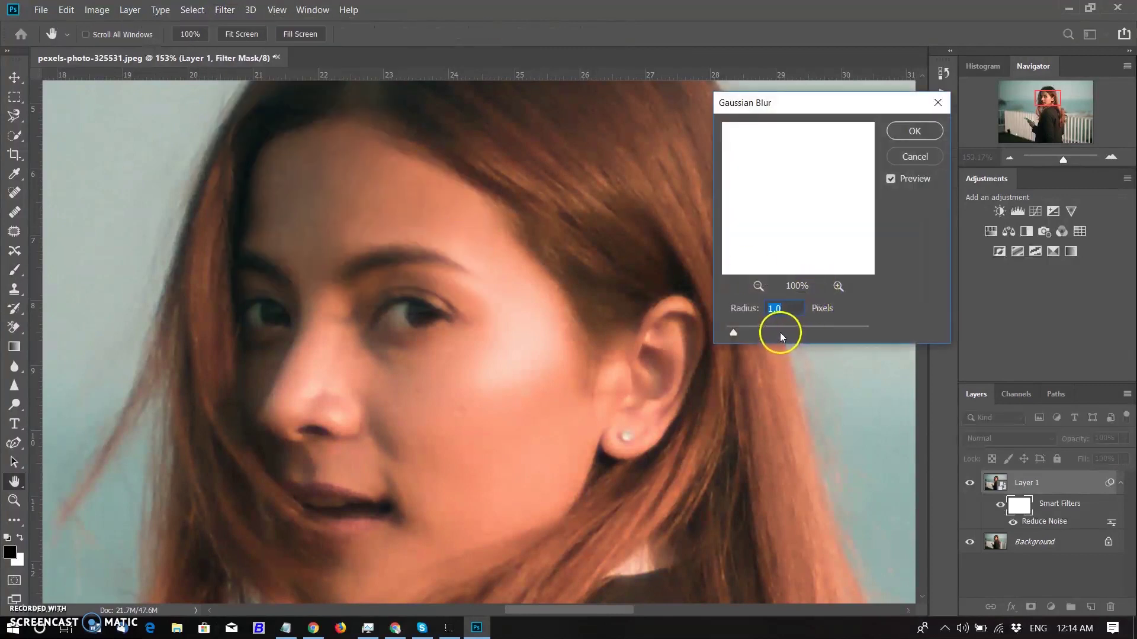
left_click(909, 133)
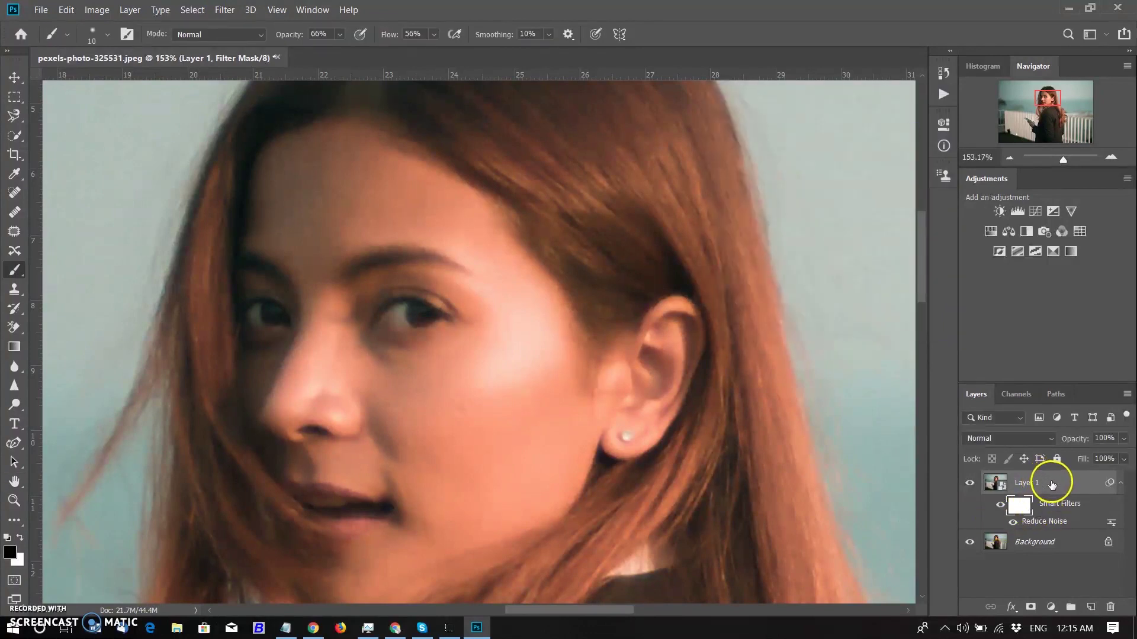
Target Layer 1's image and add a Gaussian Blur smart filter above Reduce Noise.
left_click(1034, 484)
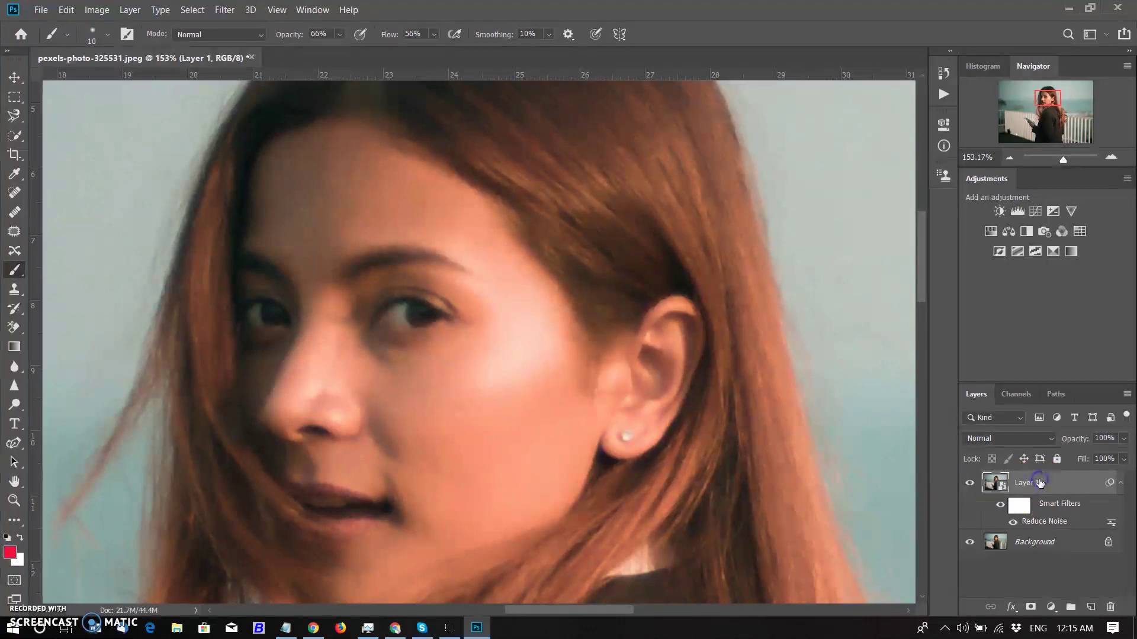
left_click(224, 10)
mouse_move(234, 168)
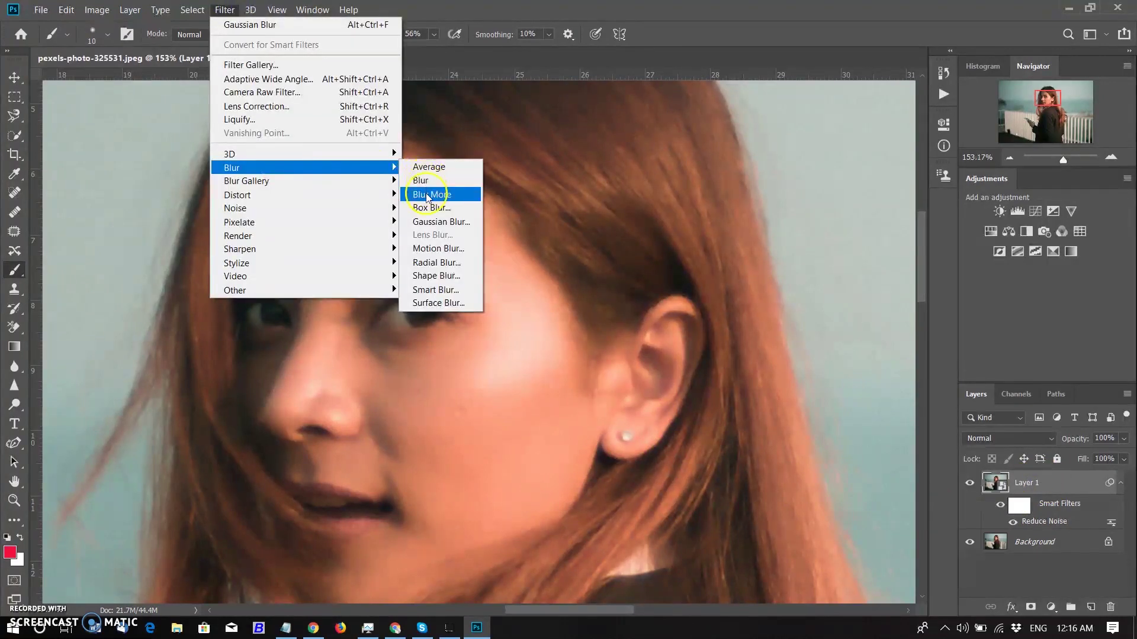
left_click(430, 223)
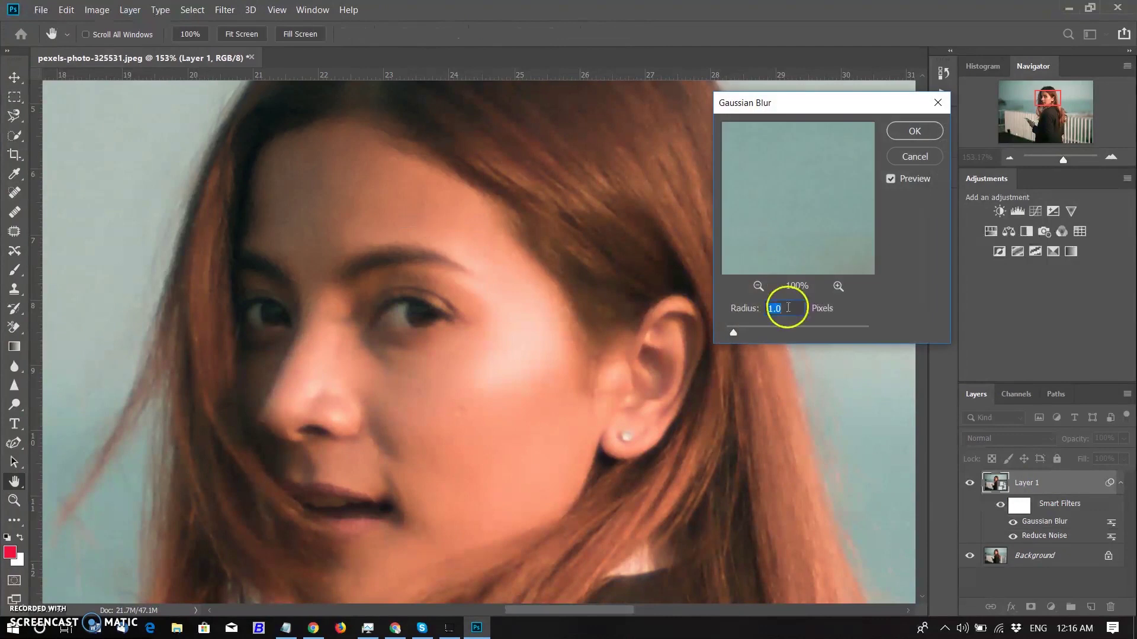
left_click(916, 131)
Compare before and after the Gaussian Blur in the History panel.
left_click(944, 72)
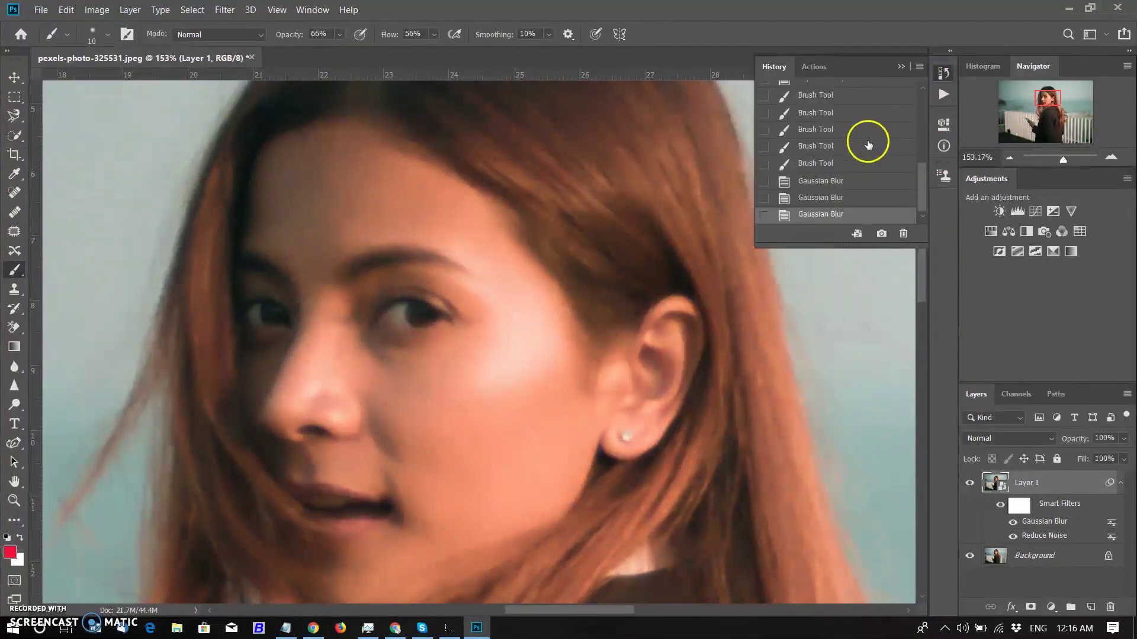
left_click(868, 200)
left_click(871, 214)
left_click(943, 72)
scroll(624, 246, "down", 5)
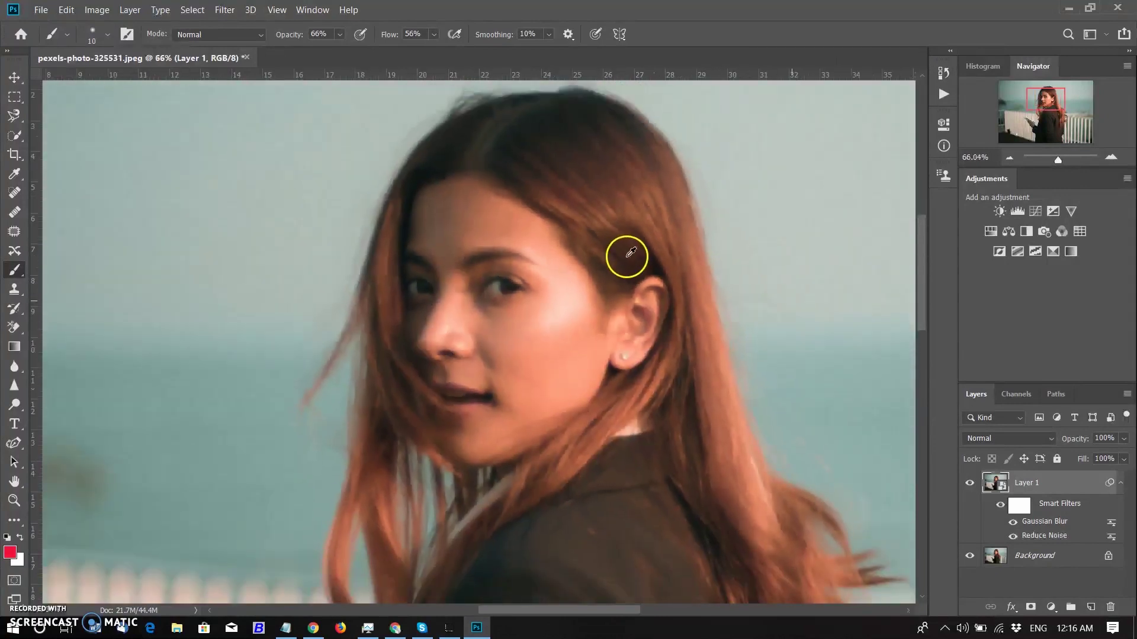
scroll(630, 254, "down", 1)
scroll(629, 254, "up", 8)
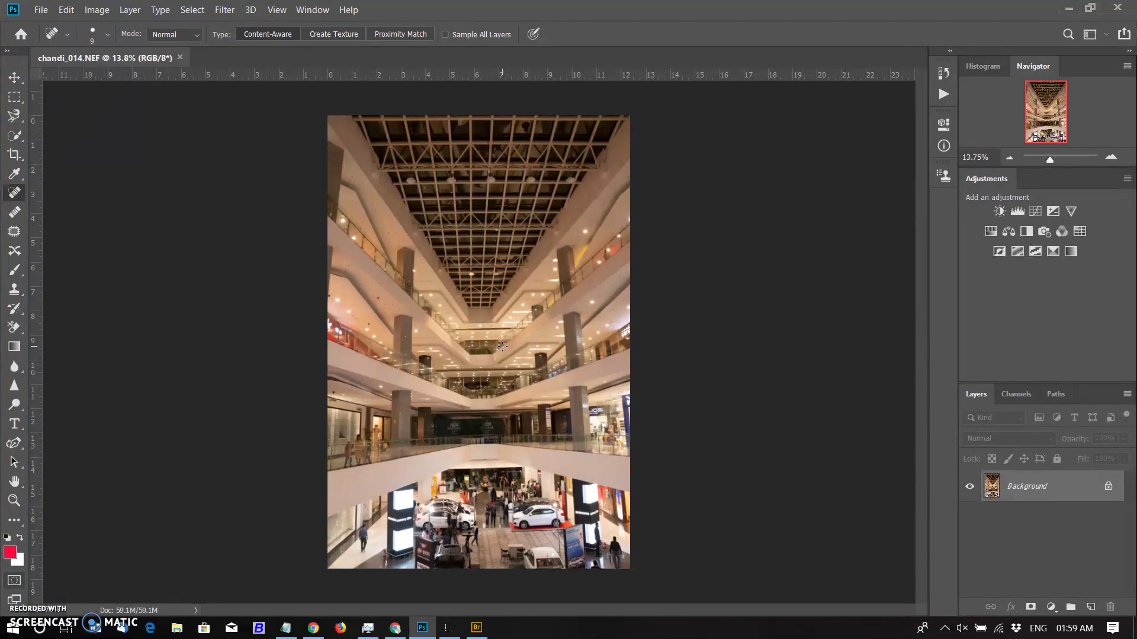
Spot-heal the blemishes on top of the pillar in the mall photo.
left_click(561, 254)
left_click(558, 251)
left_click(541, 253)
Zoom into the ceiling and duplicate the Background as Layer 1.
scroll(754, 321, "up", 5)
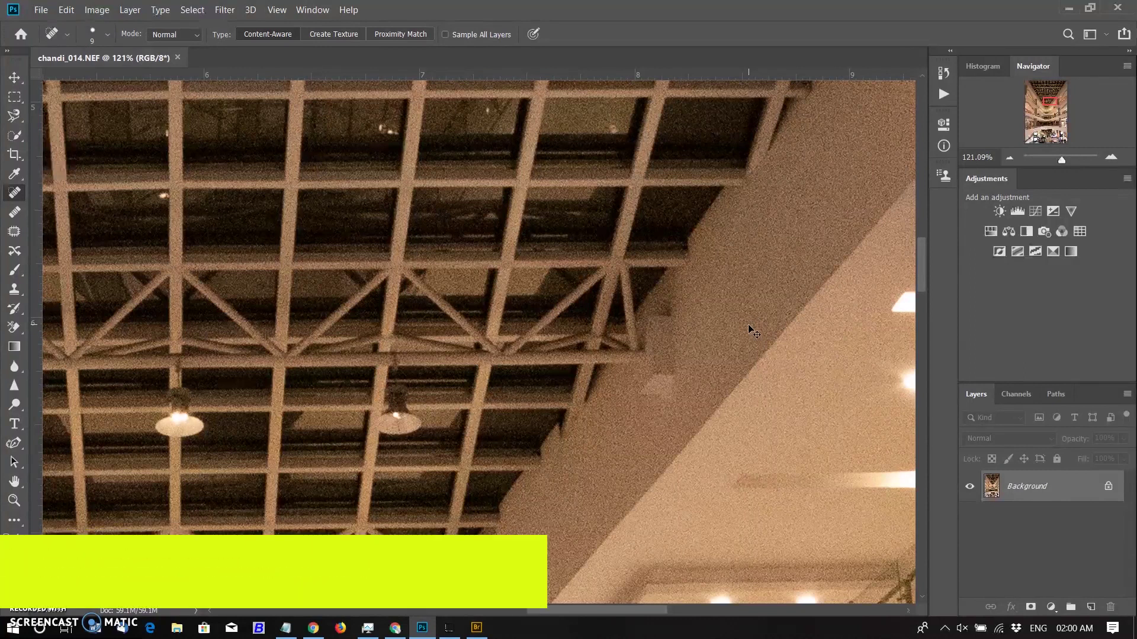
key("ctrl+j")
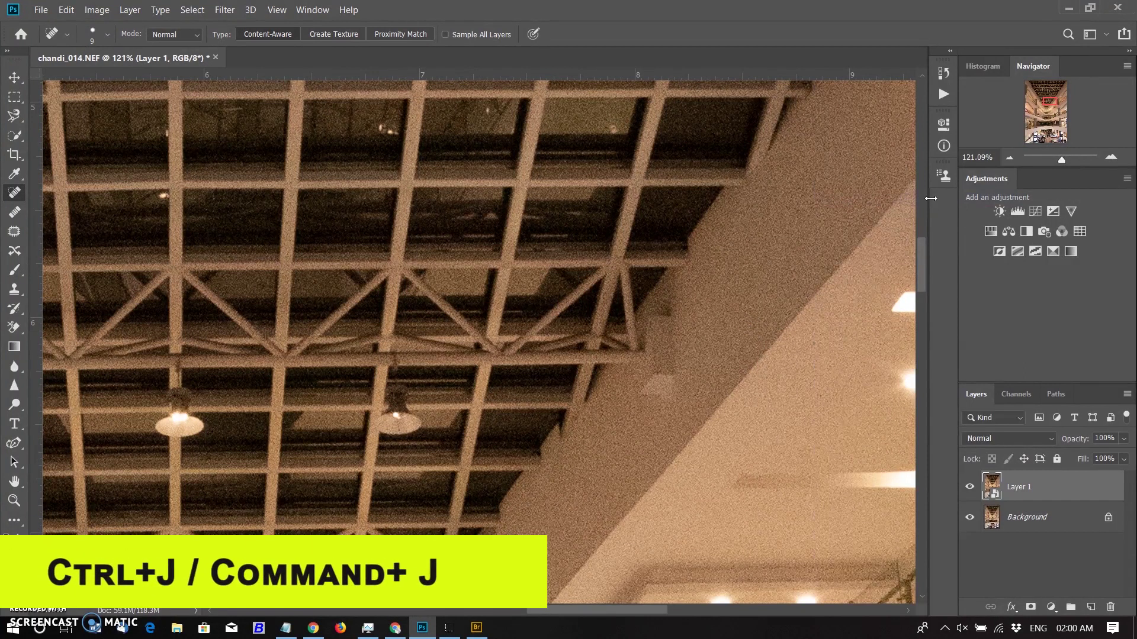
left_click(218, 11)
Open Reduce Noise for Layer 1 and zero out its values.
mouse_move(285, 209)
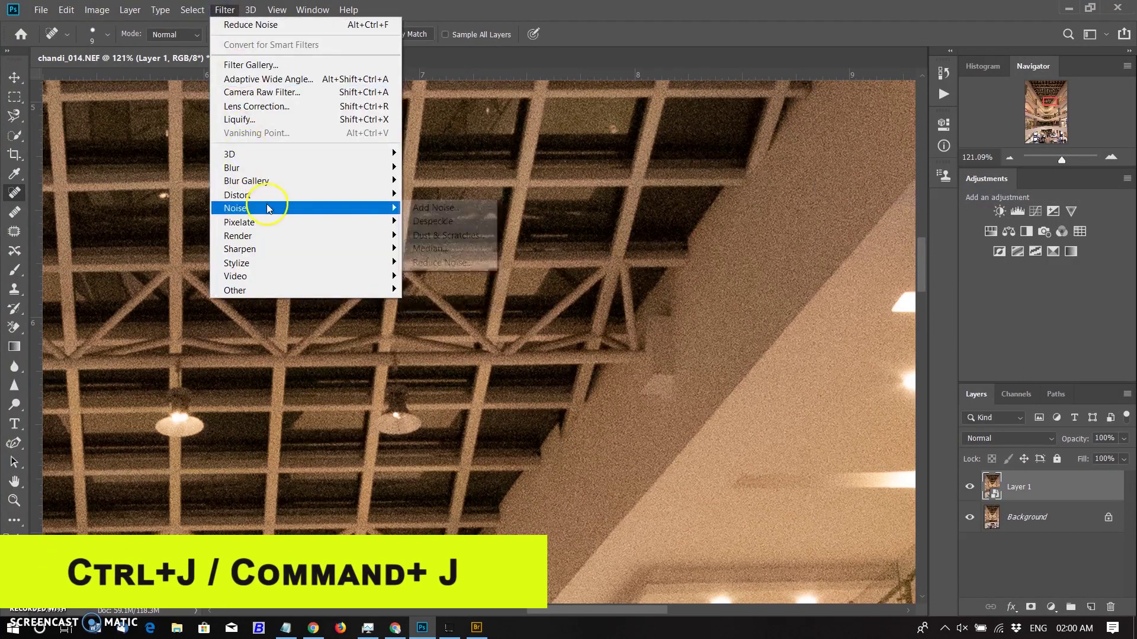
left_click(417, 262)
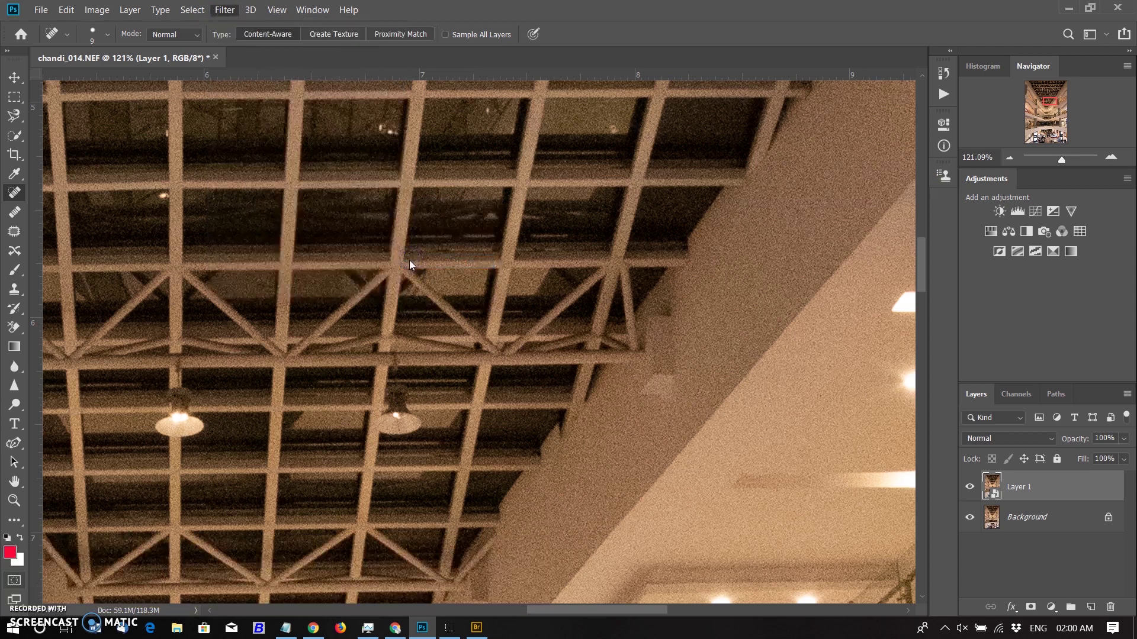
type("00")
key("Tab")
type("0")
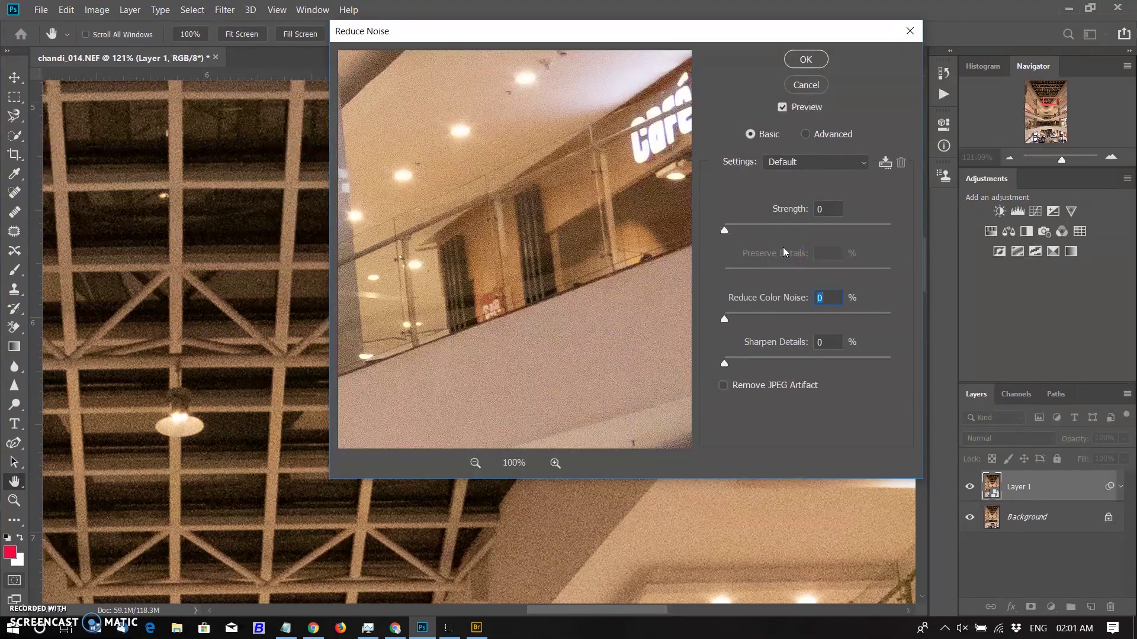
Set Strength 10, Preserve Details 0% and Reduce Color Noise 17%, apply, and compare visibility.
left_click_drag(724, 230, 891, 230)
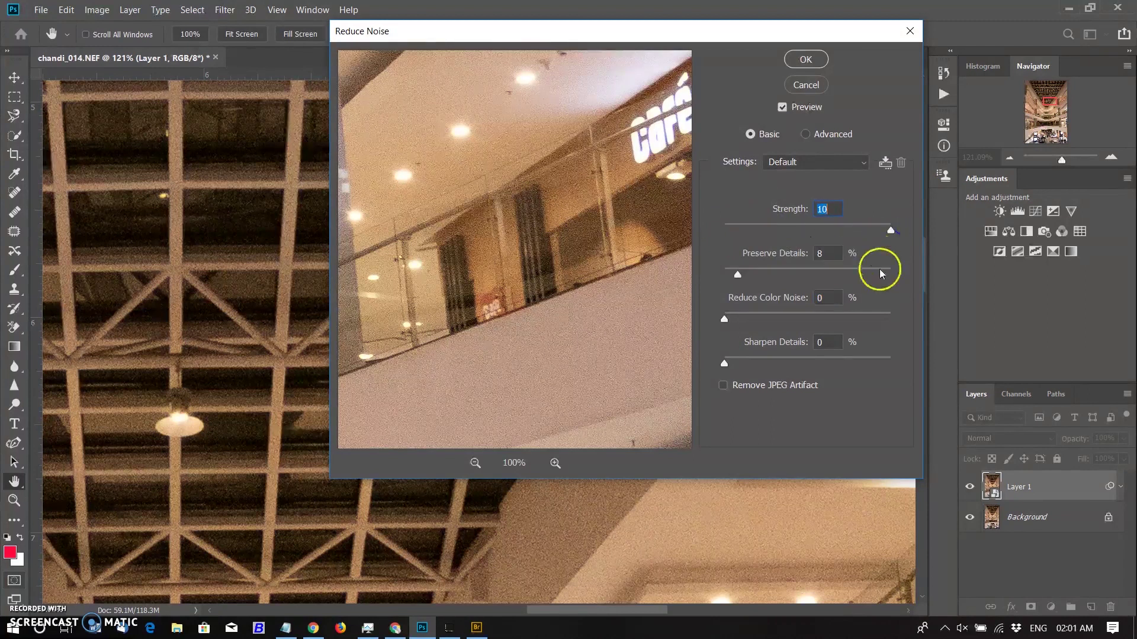
left_click_drag(737, 275, 727, 279)
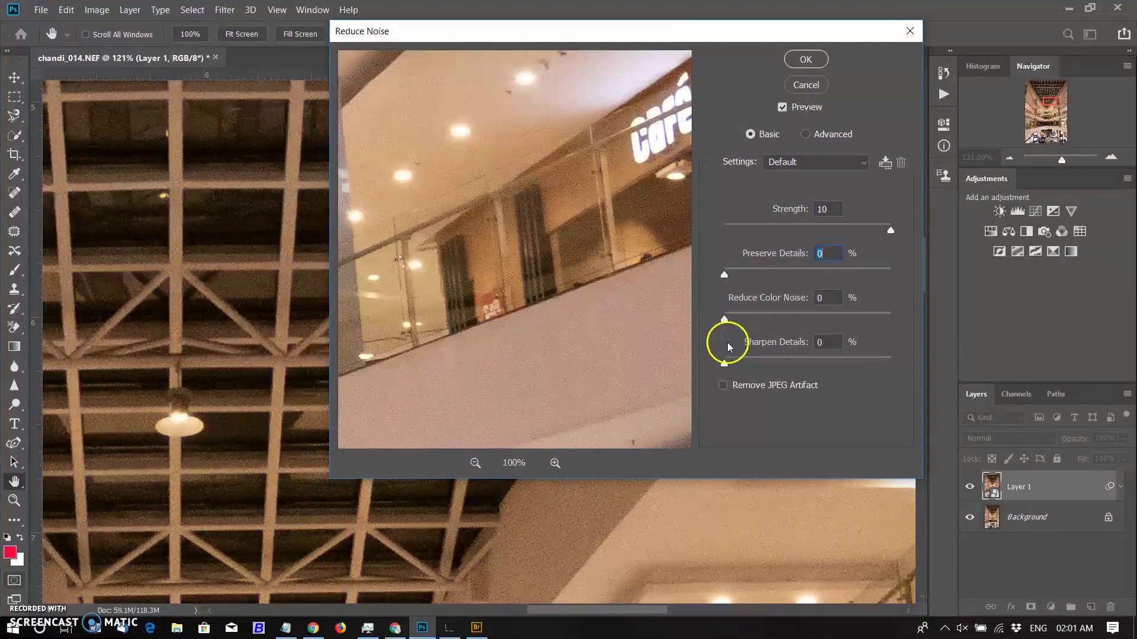
left_click_drag(737, 320, 752, 320)
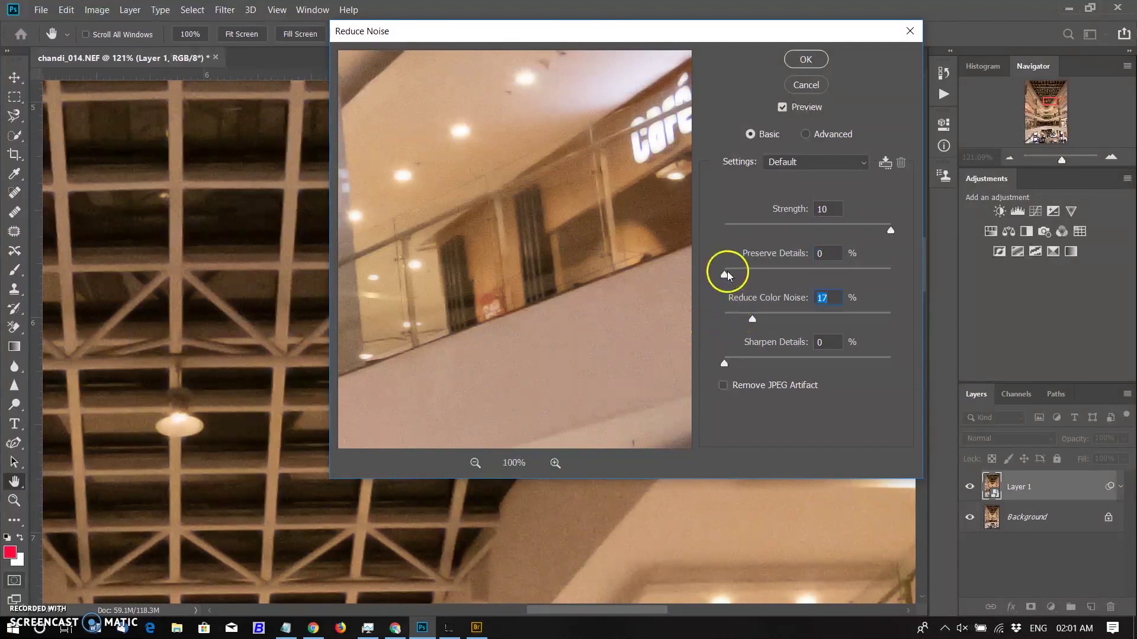
left_click(806, 59)
left_click(969, 491)
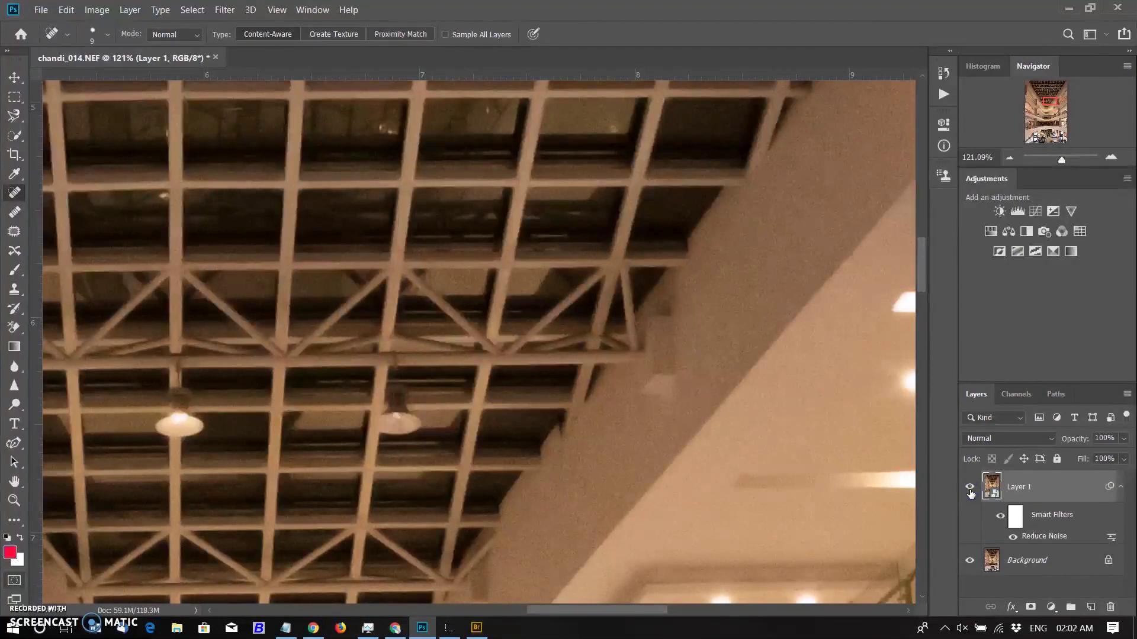
Add a Surface Blur smart filter with Radius 1 and Threshold 40.
left_click(225, 11)
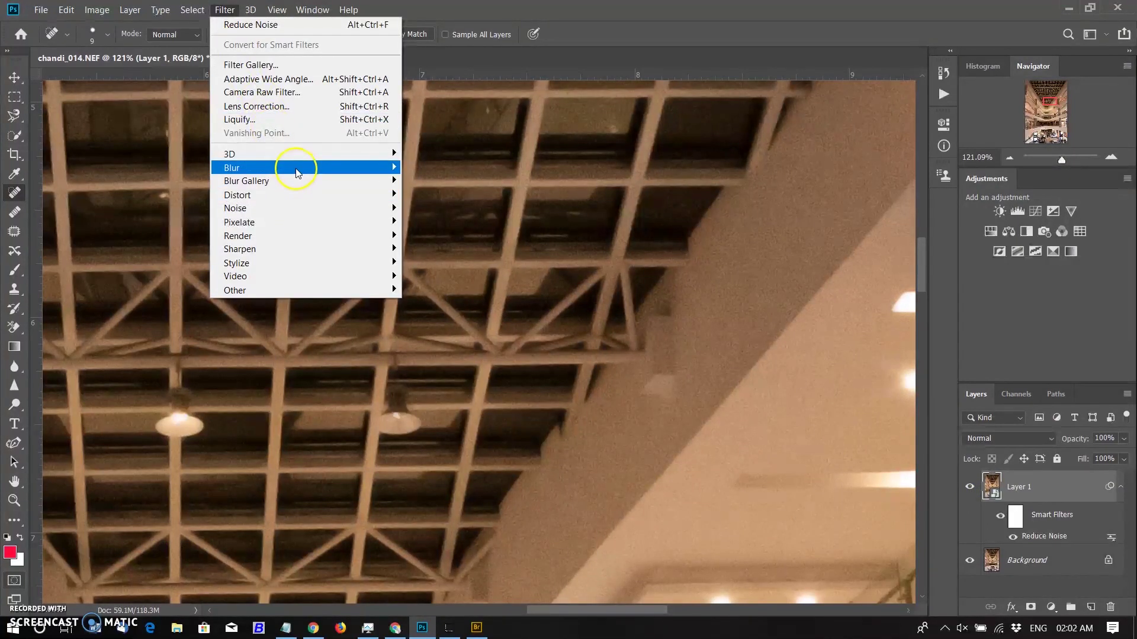
mouse_move(292, 167)
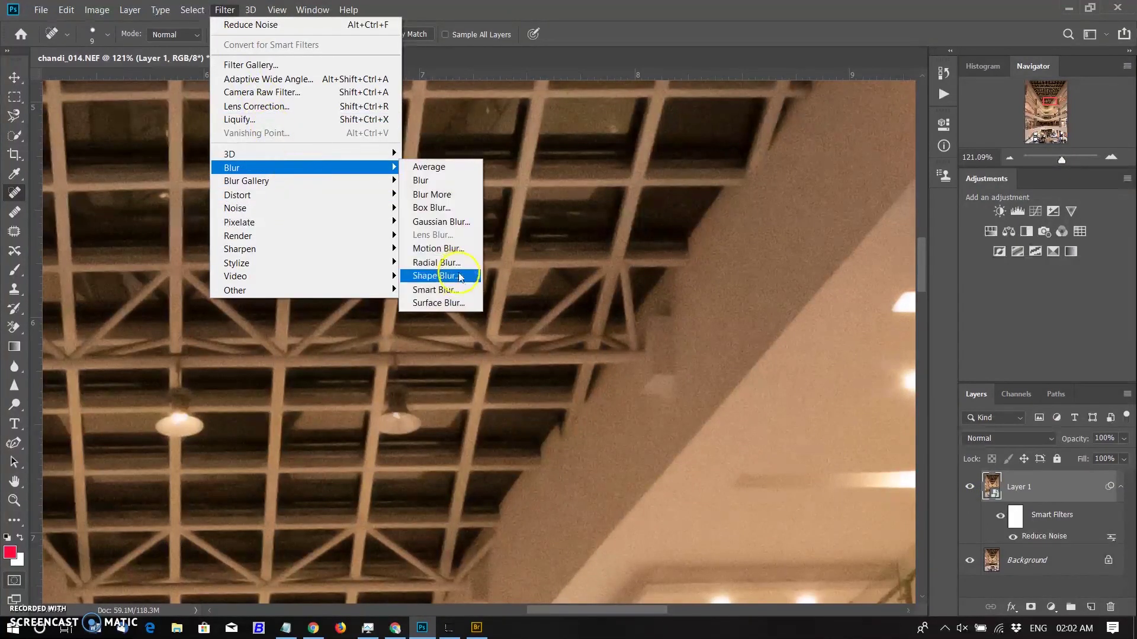
left_click(453, 305)
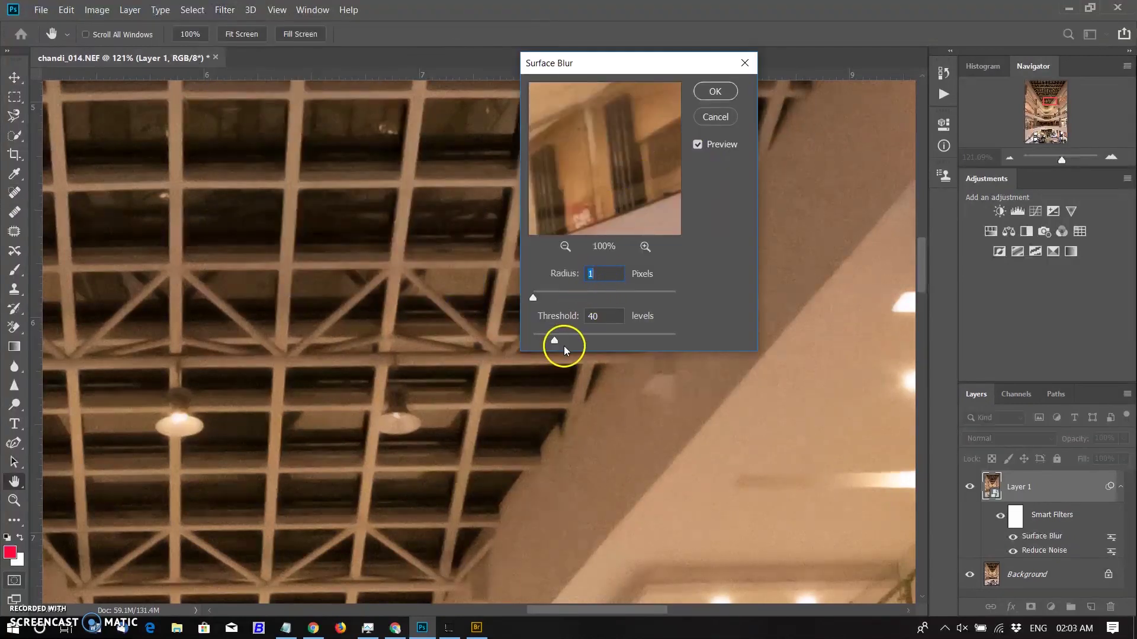
left_click(715, 92)
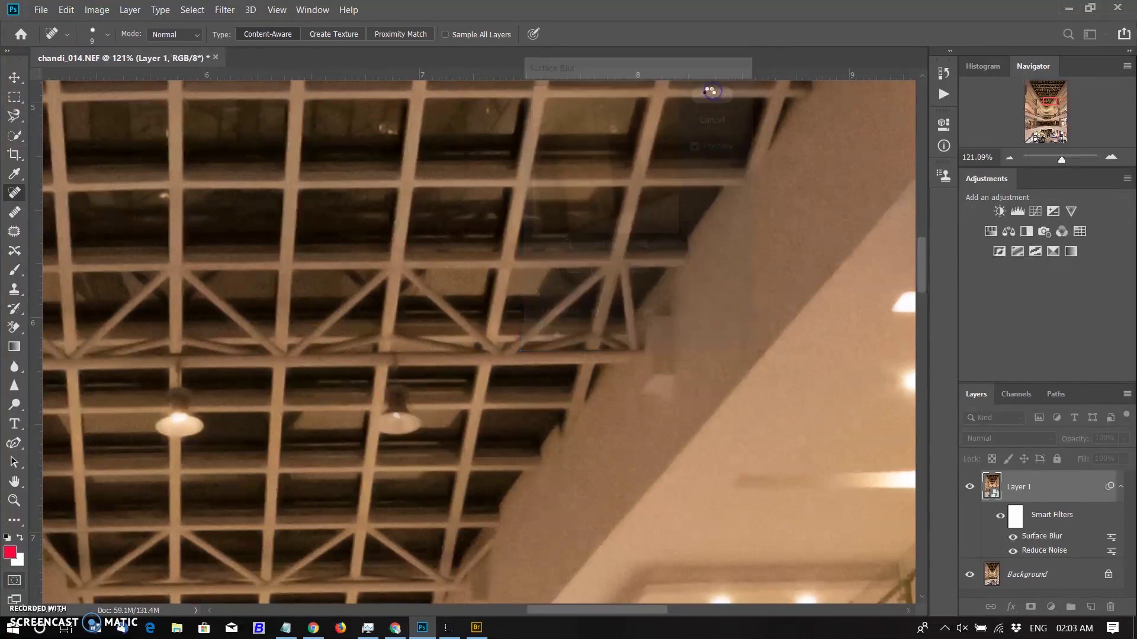
Toggle Layer 1's visibility to compare the denoised result with the original.
left_click(971, 487)
left_click(971, 487)
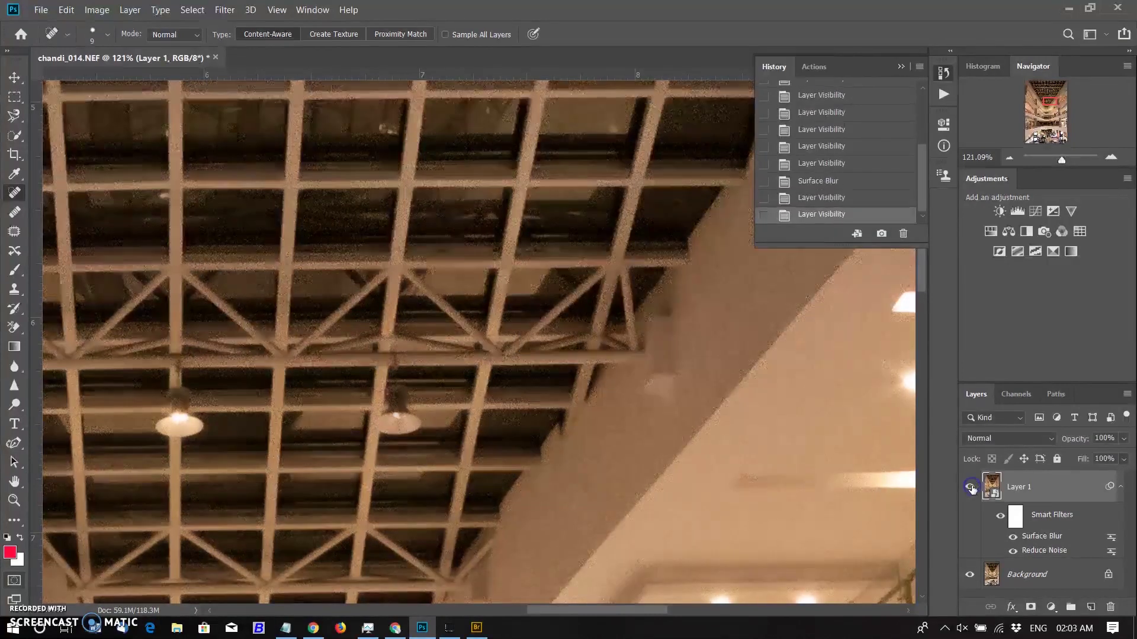
left_click(971, 488)
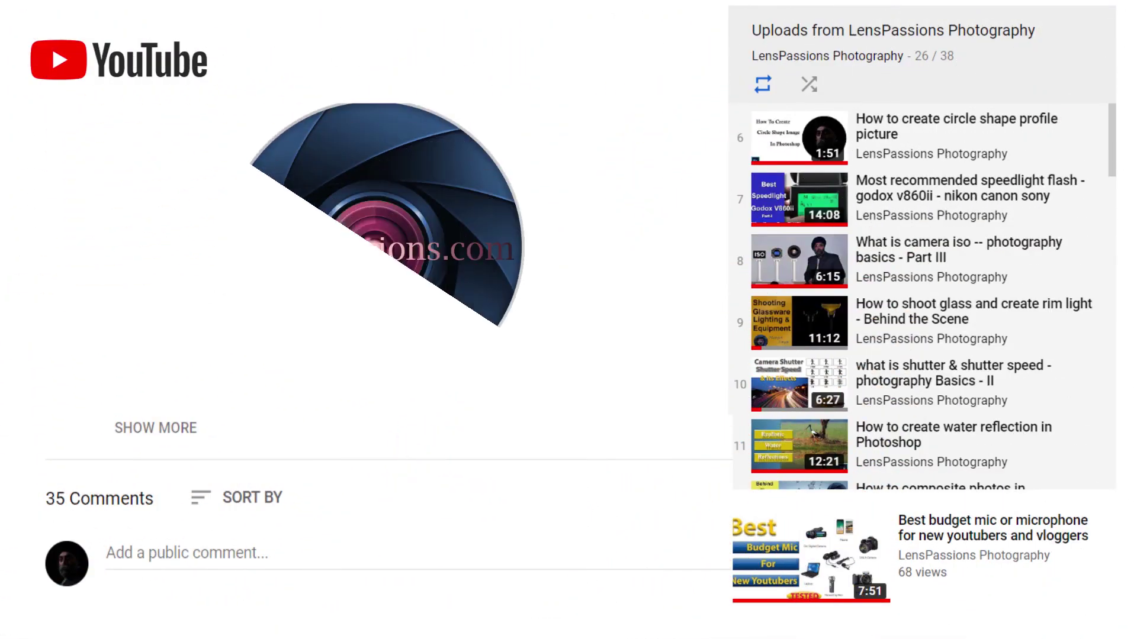